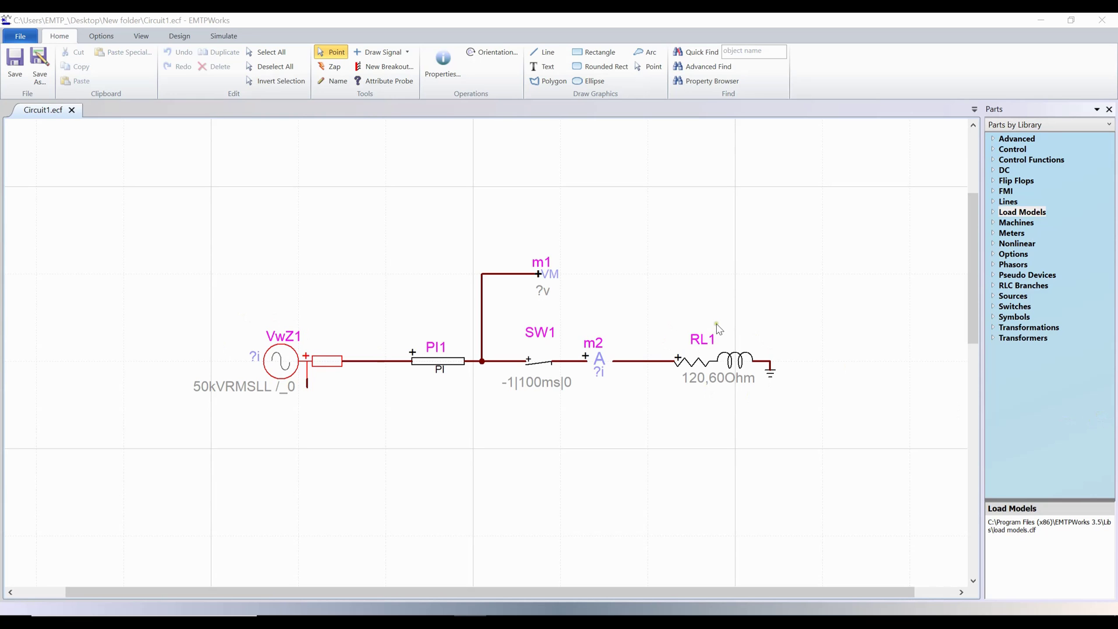
Step: Run the Circuit1 simulation with unchanged simulation options, completing steady-state and time-domain solutions
click(236, 36)
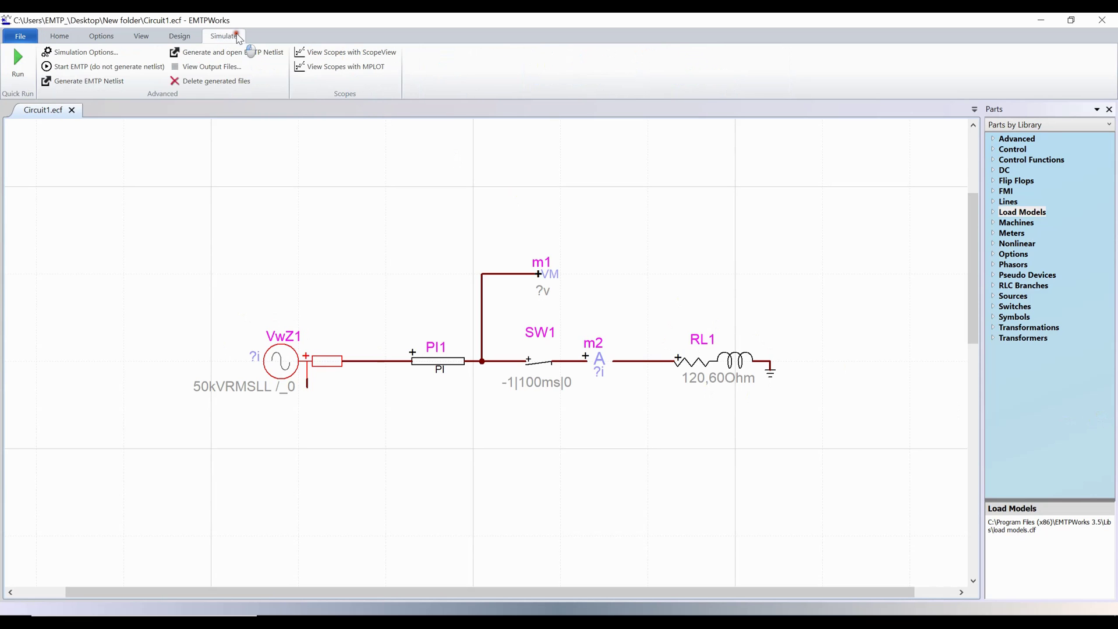
click(82, 52)
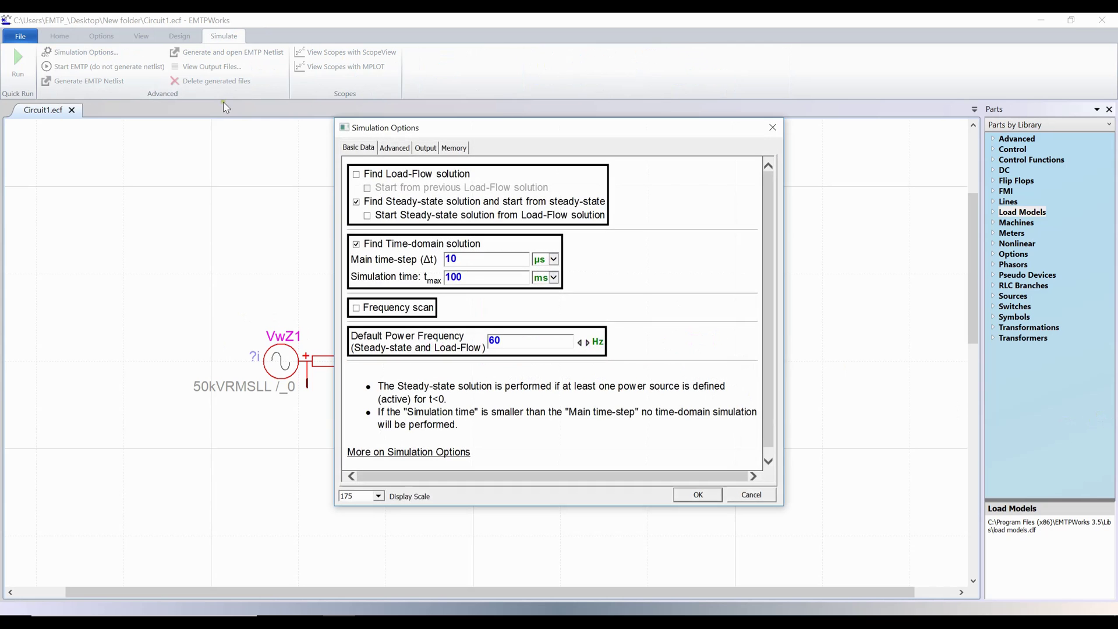
click(686, 492)
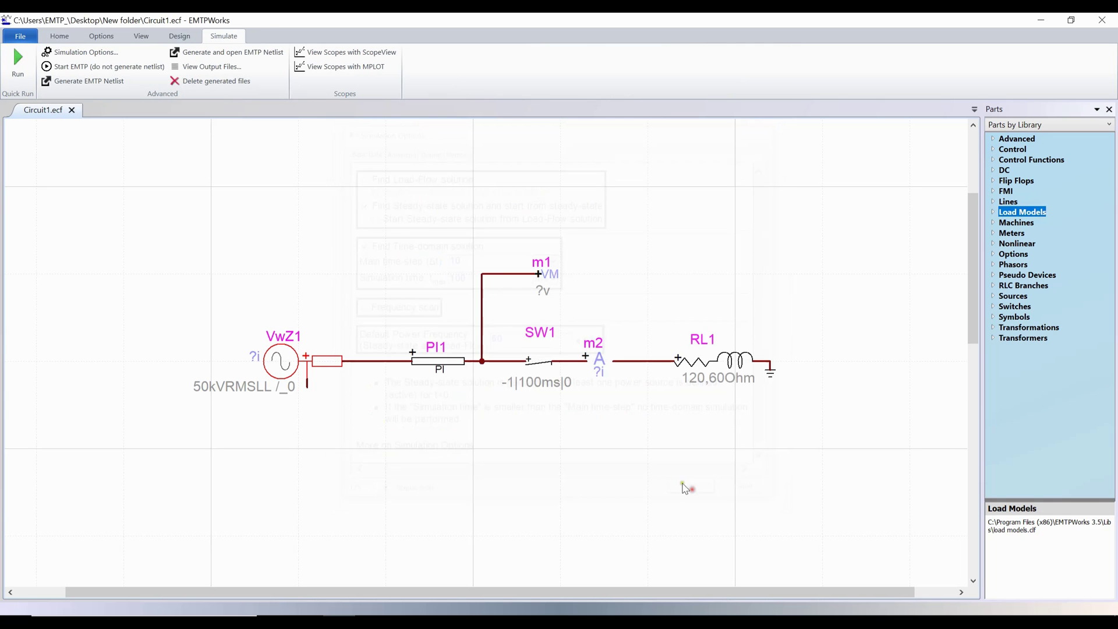
click(17, 63)
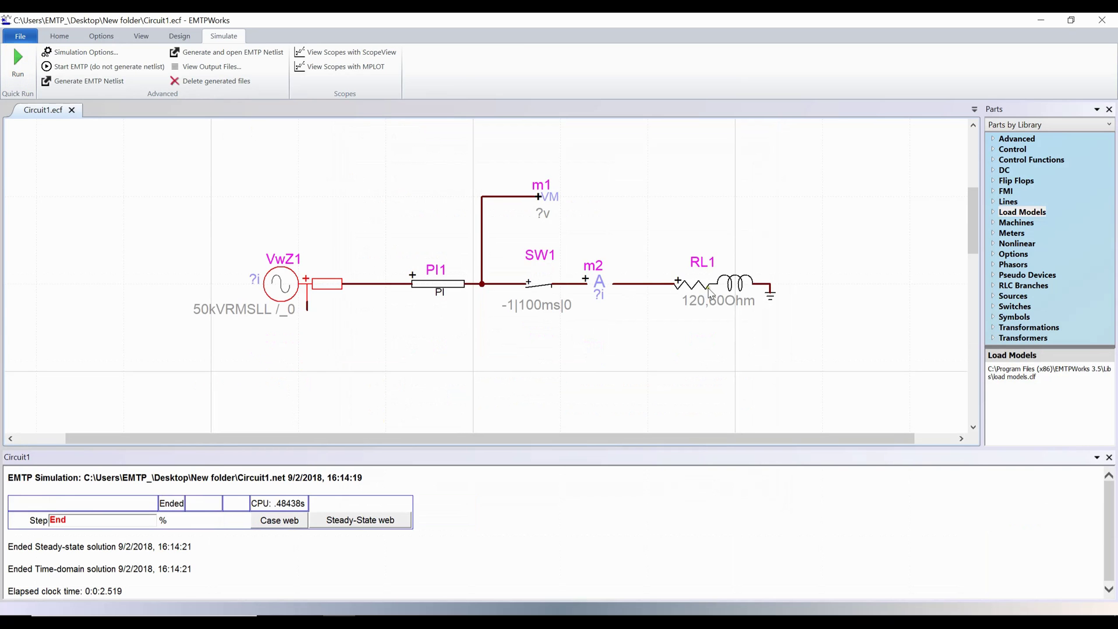
Step: Delete the RL1 load and place a load-flow PQ load at the line end
key(Delete)
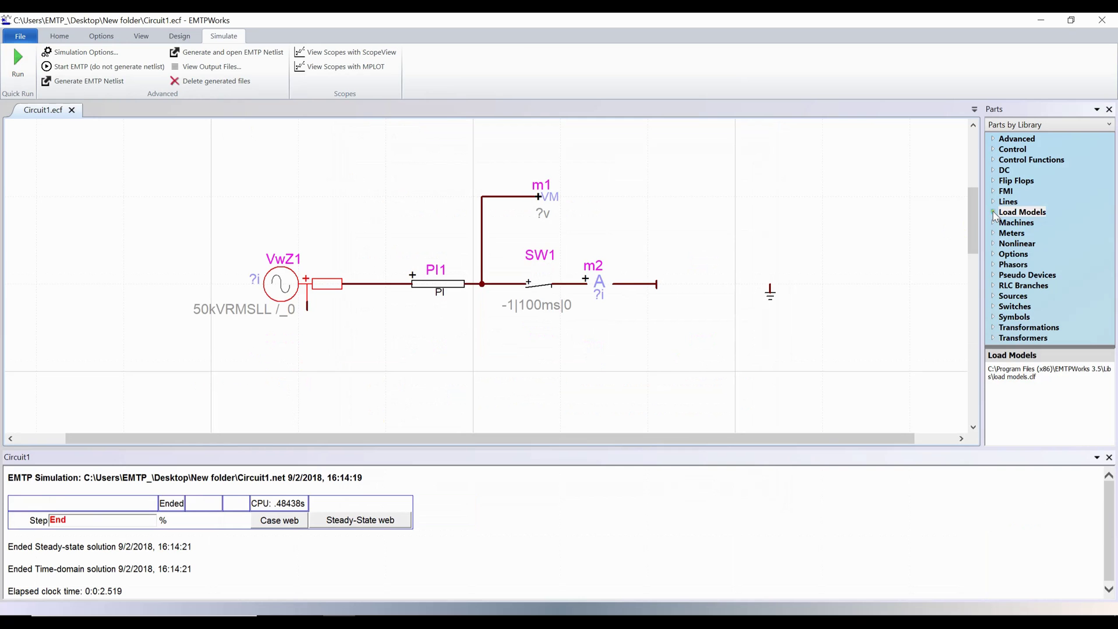
click(994, 213)
drag(1031, 237, 682, 281)
Step: Set the new load's voltage to 50, active power 1.9 and reactive power 0.9
double_click(686, 283)
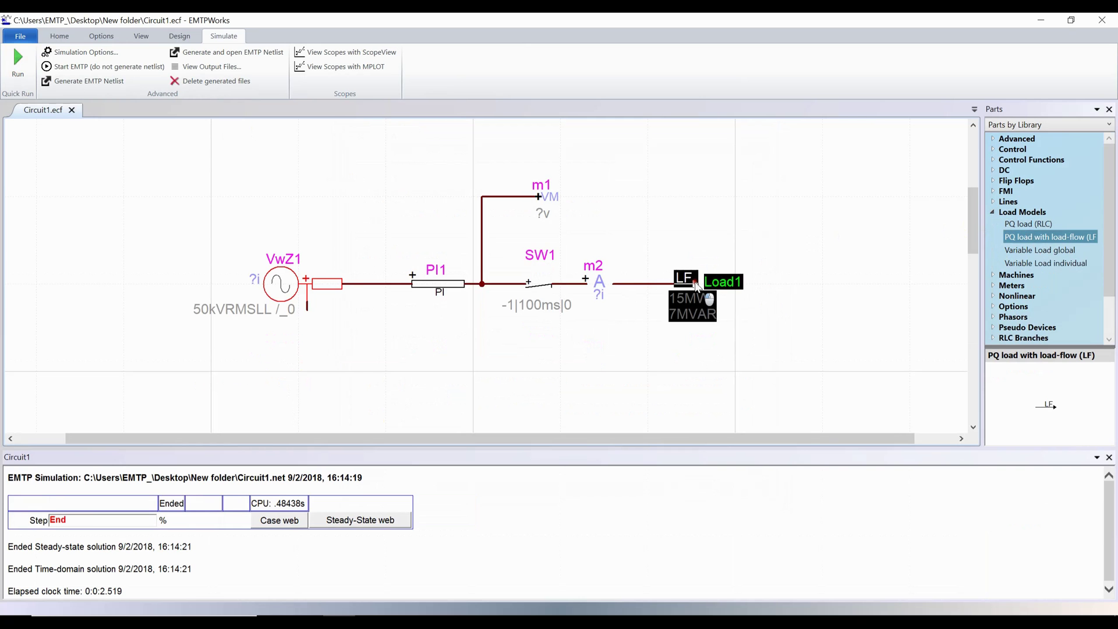
double_click(431, 222)
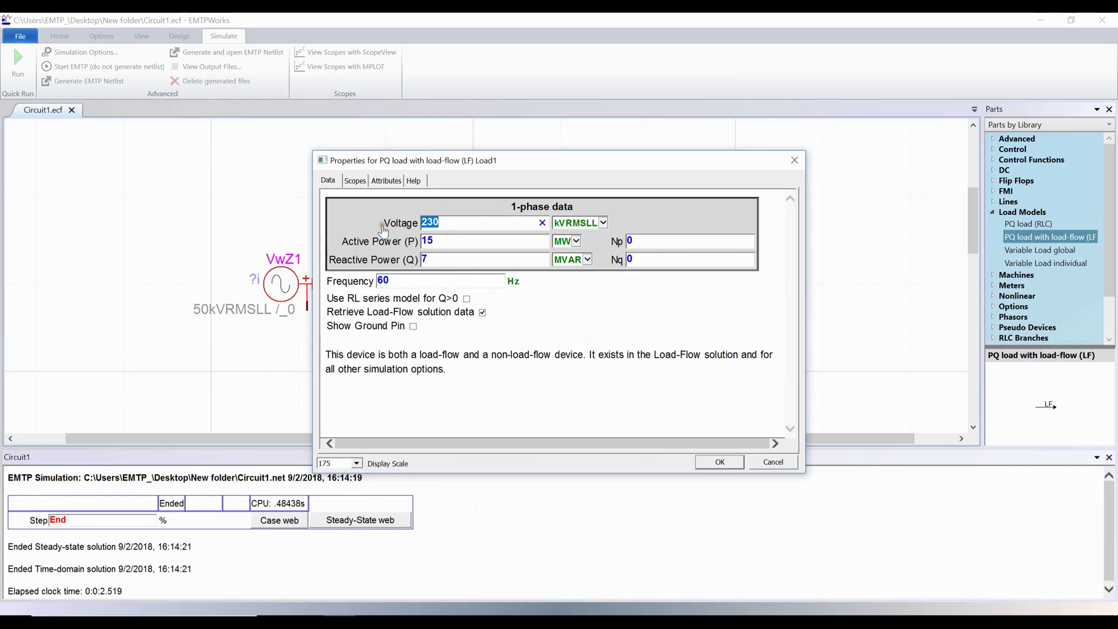
text(50)
key(Tab)
text(1)
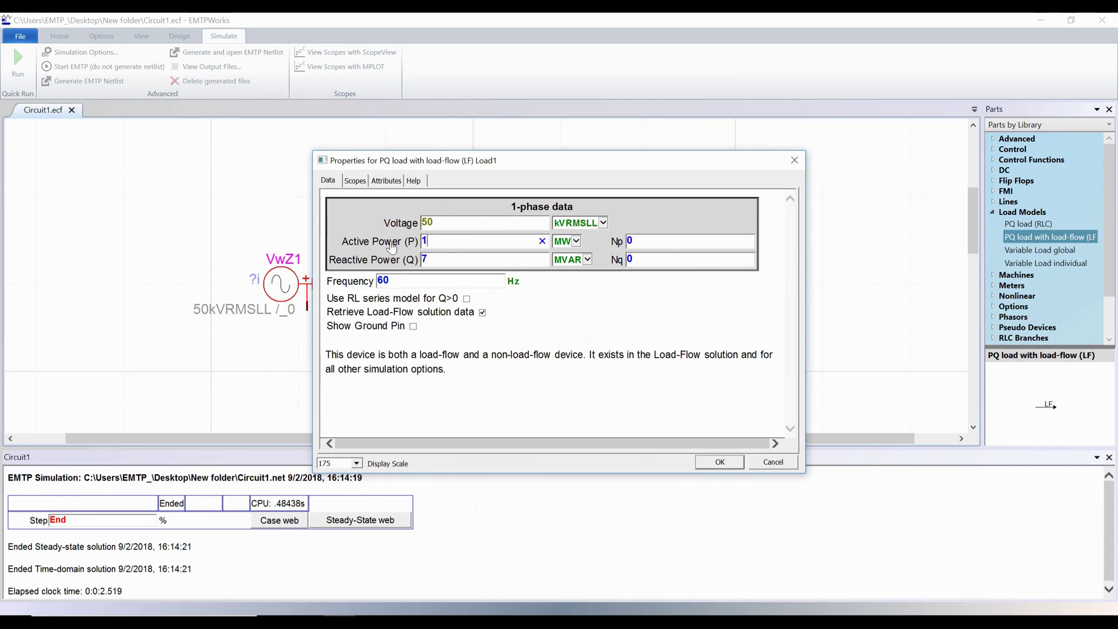
text(.9)
key(Tab)
text(0.9)
Step: Set the Np and Nq exponents to 0 and apply the load settings
double_click(652, 240)
text(1)
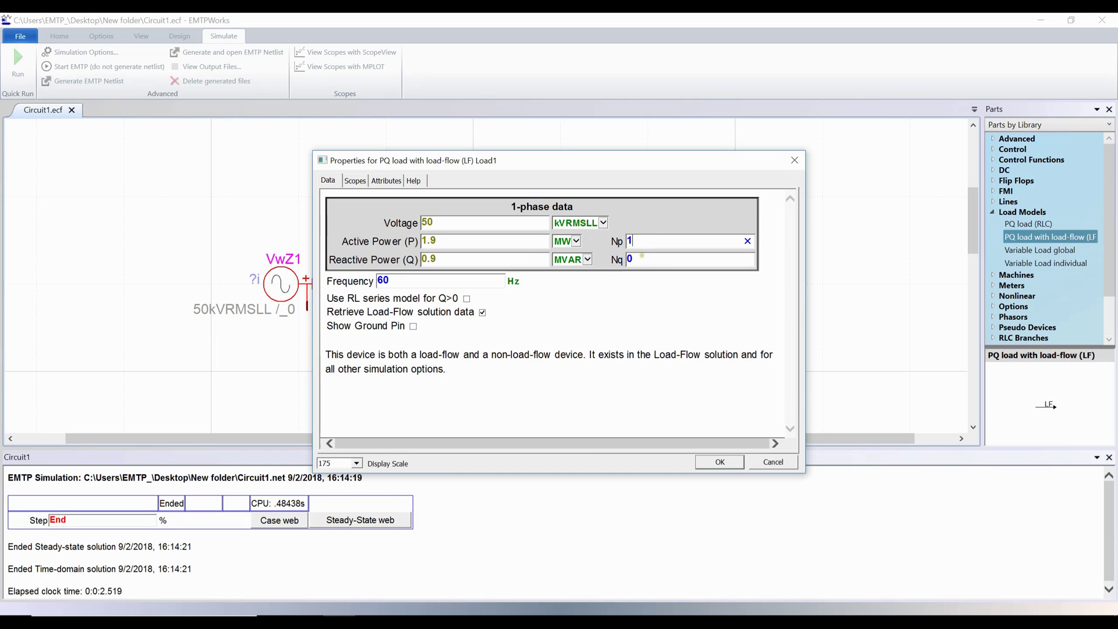
double_click(644, 259)
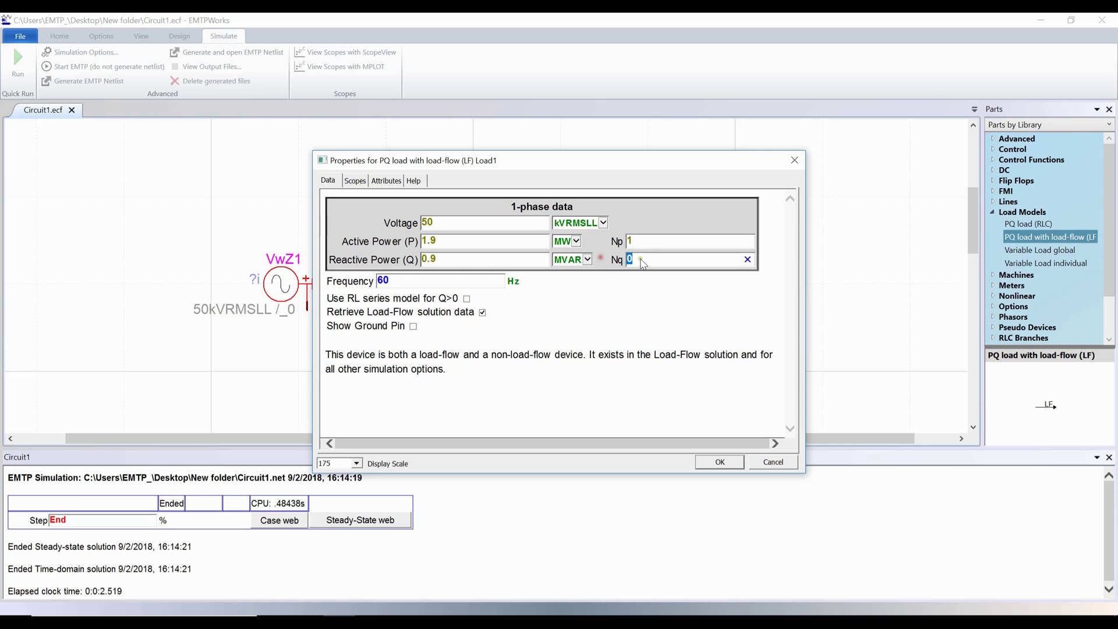
text(1)
click(664, 284)
double_click(630, 241)
text(2)
double_click(646, 259)
text(2)
double_click(629, 242)
text(0)
double_click(635, 259)
text(0)
click(720, 462)
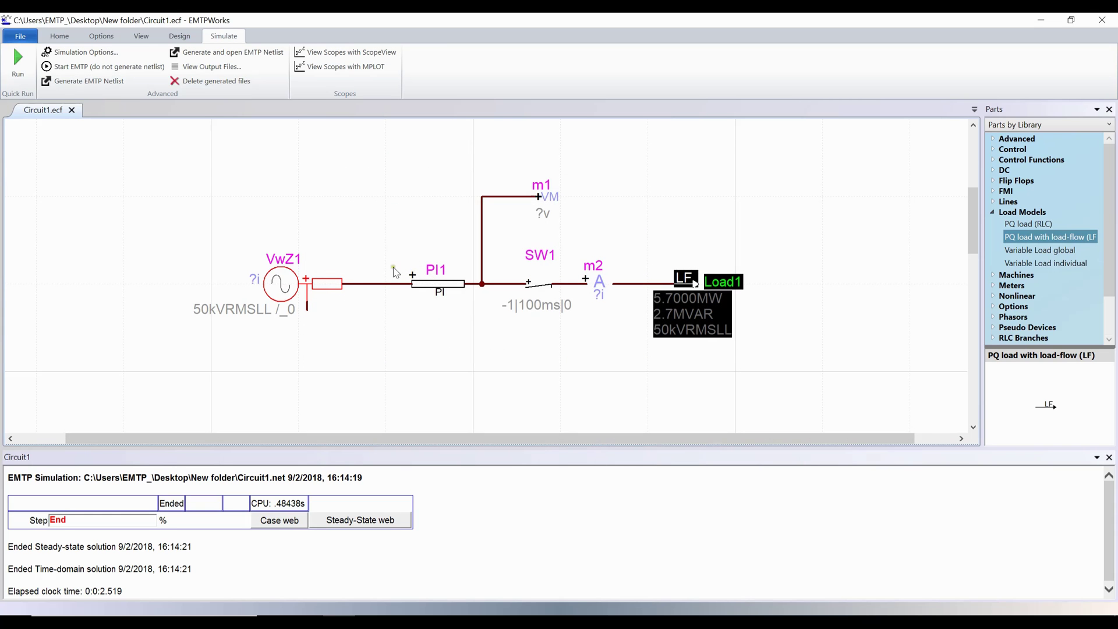
Step: Place a Load-Flow Bus from the Sources parts at the VwZ1 source node
click(275, 267)
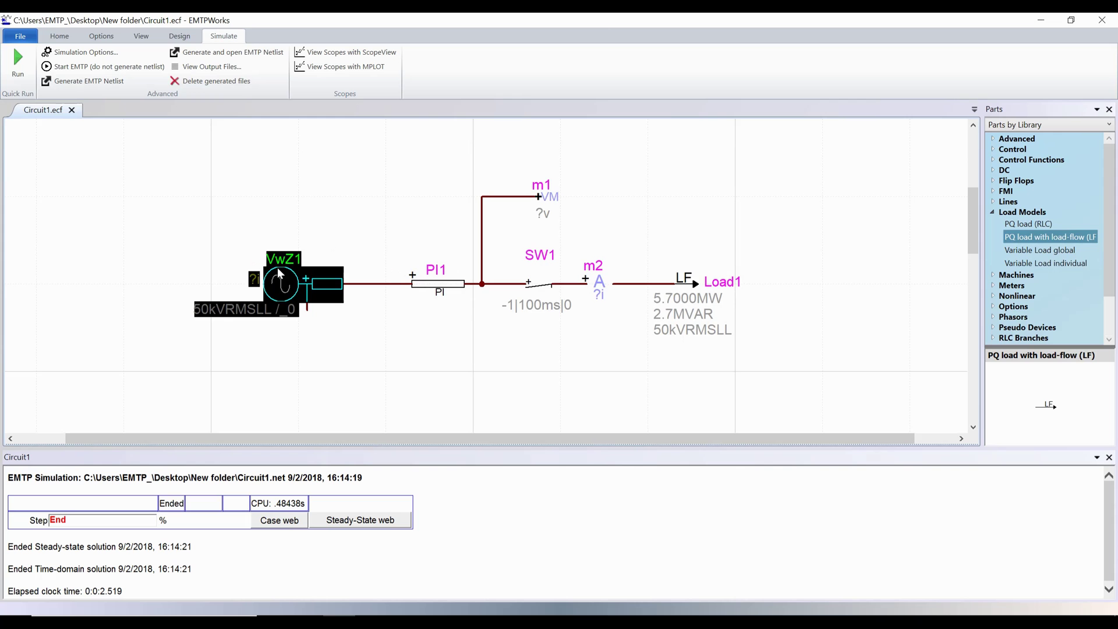
click(995, 213)
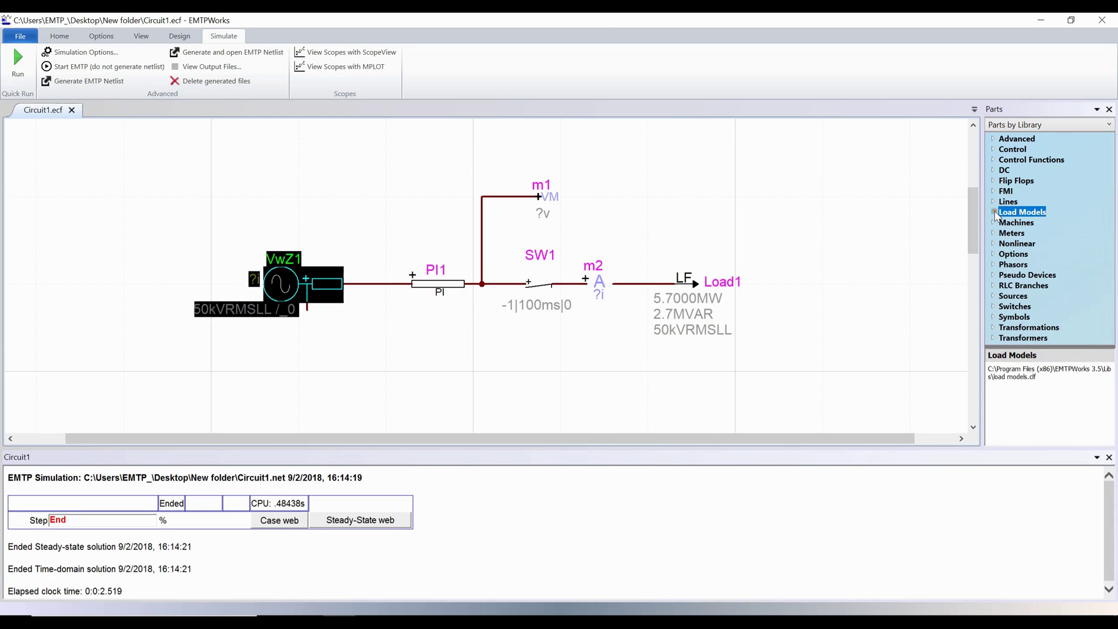
click(994, 296)
scroll(1008, 314, down, 4)
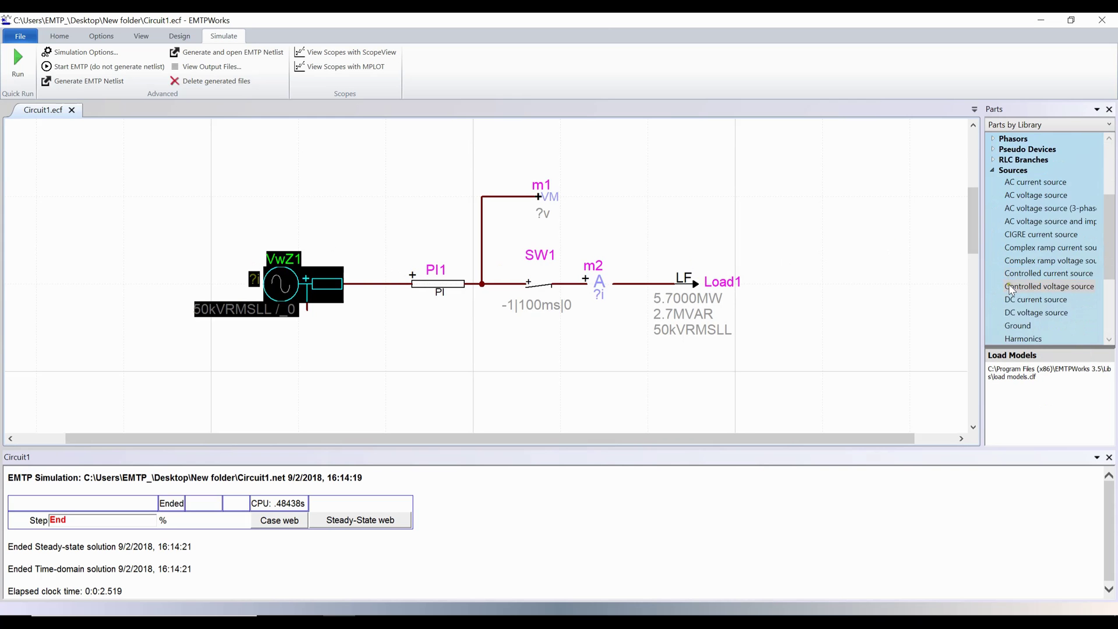
scroll(1010, 289, down, 1)
drag(1031, 320, 375, 288)
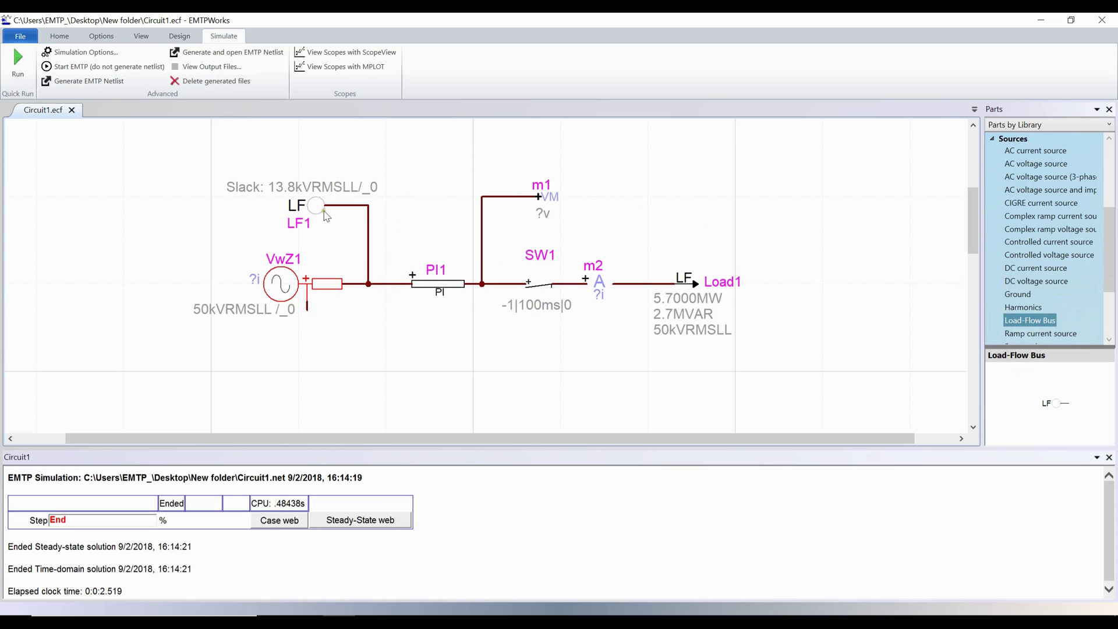
Step: Assign Slack:LF1 as source VwZ1's load-flow solution device
double_click(290, 278)
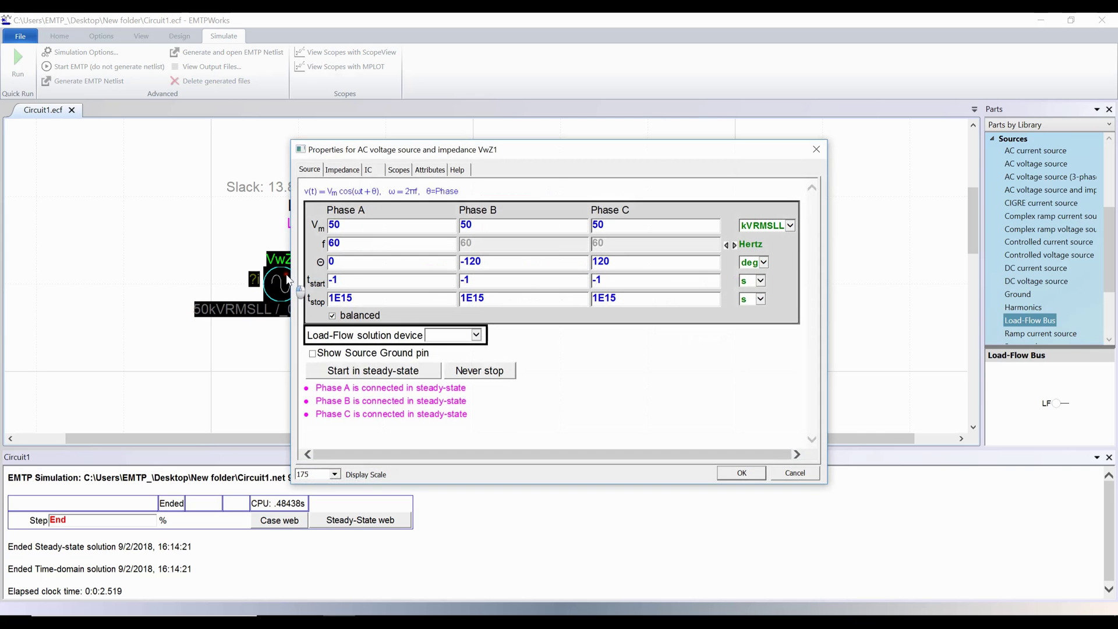
click(432, 336)
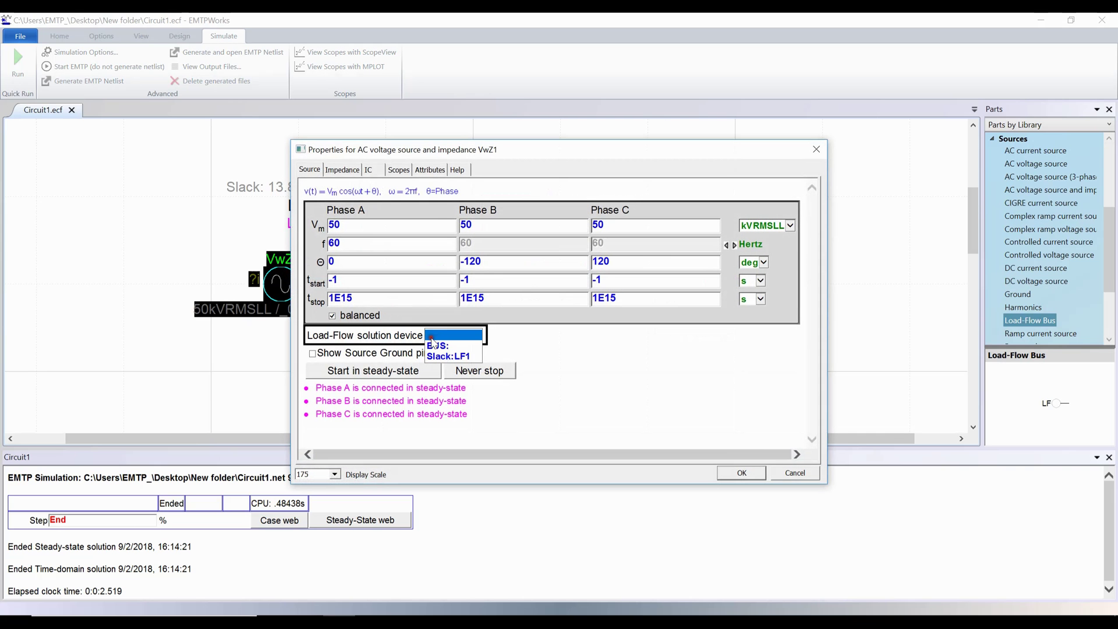
click(457, 356)
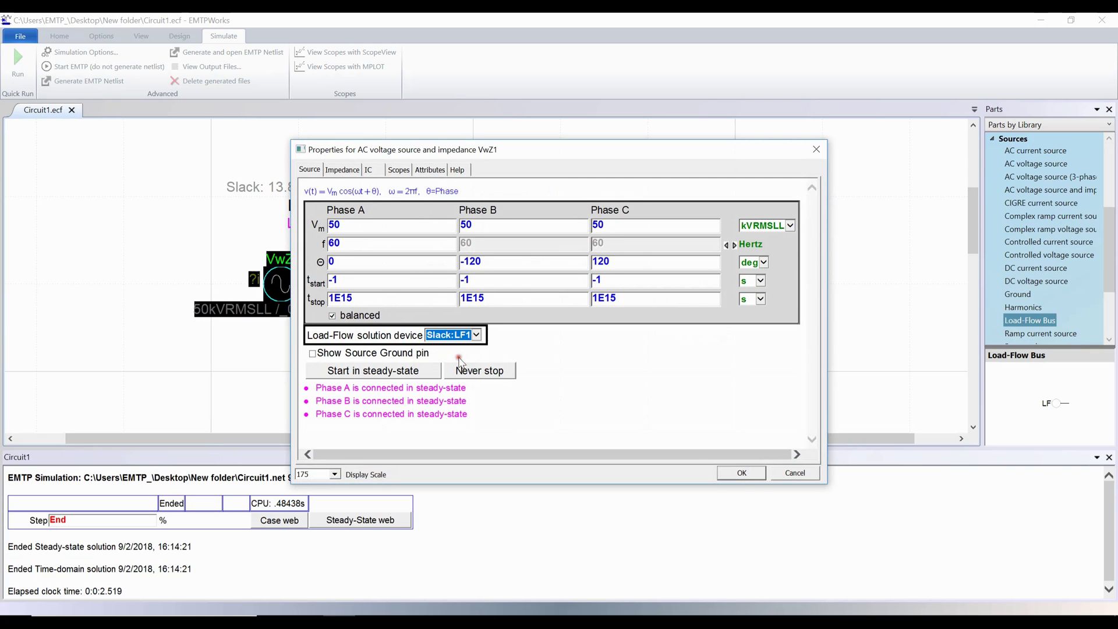
click(740, 473)
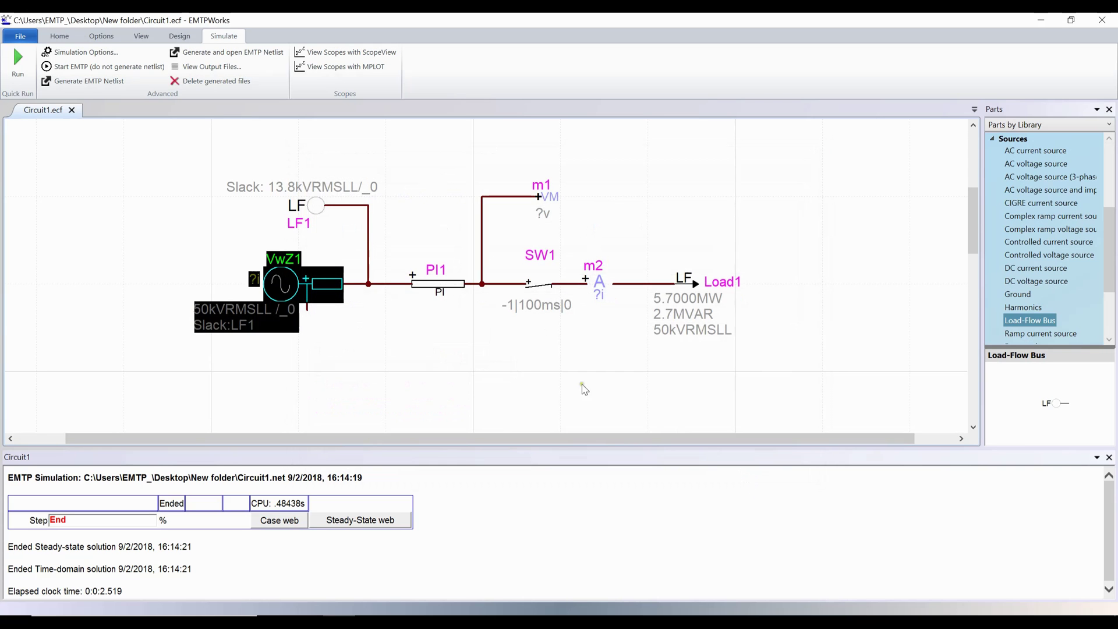
Step: Give LF1 impedance data from VwZ1, a 50 kVRMSLL controlled voltage, and keep it a Slack bus
double_click(317, 208)
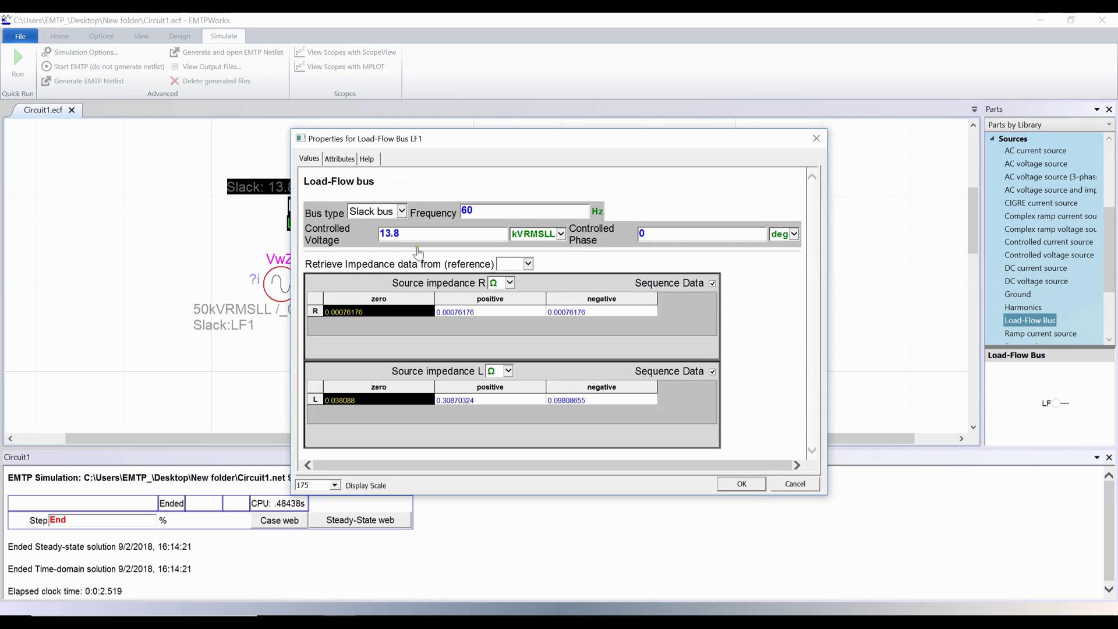
click(529, 265)
click(515, 274)
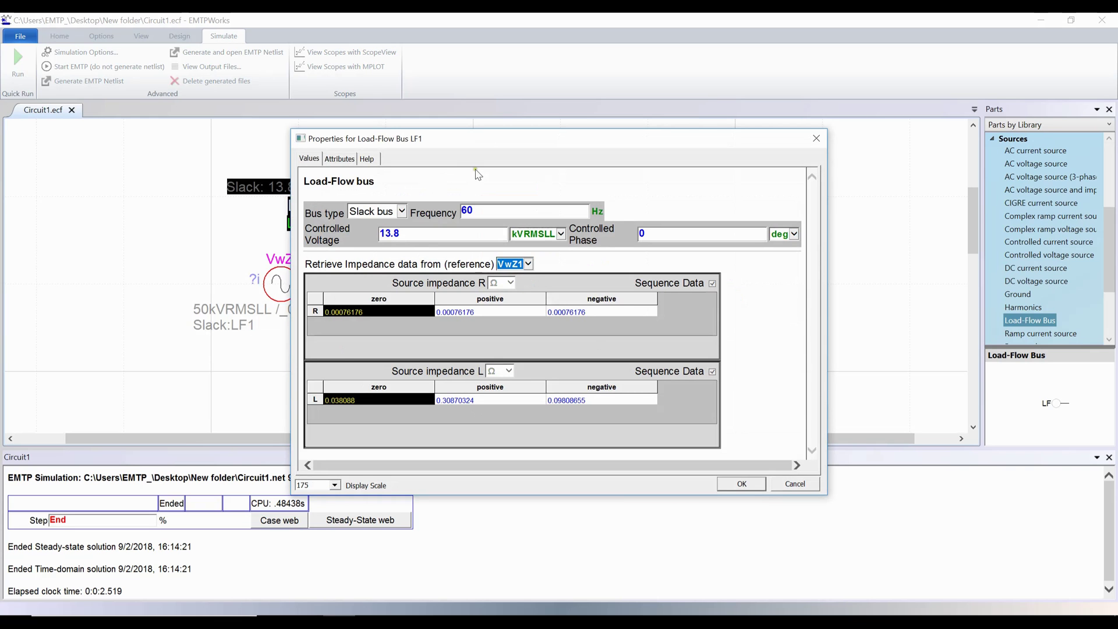
drag(447, 144, 535, 143)
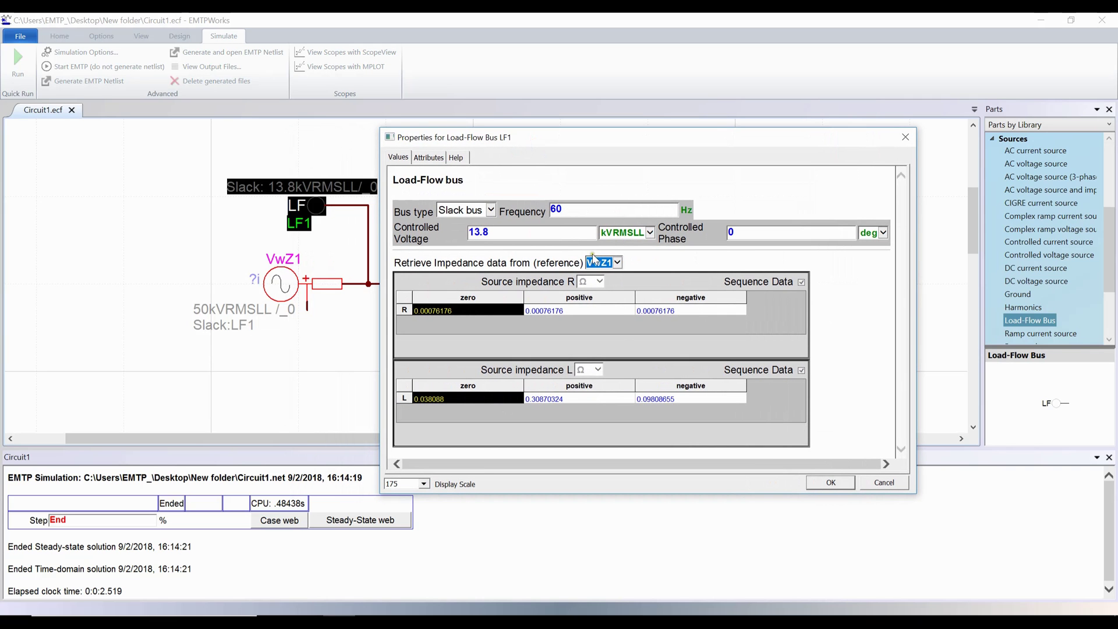
double_click(489, 232)
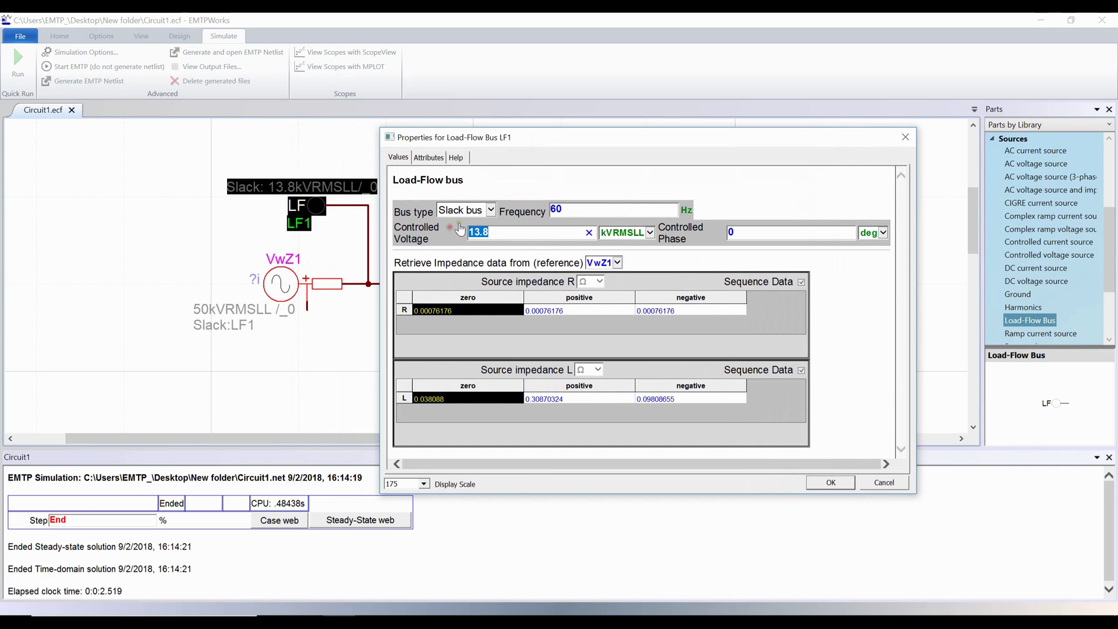
text(50)
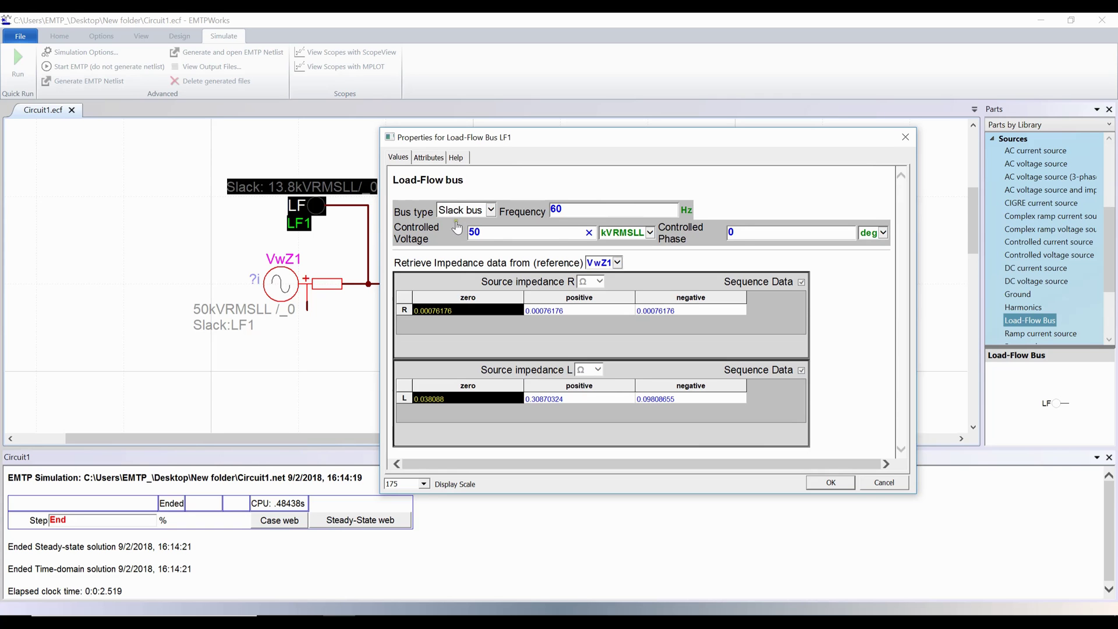
click(746, 241)
click(465, 210)
click(476, 211)
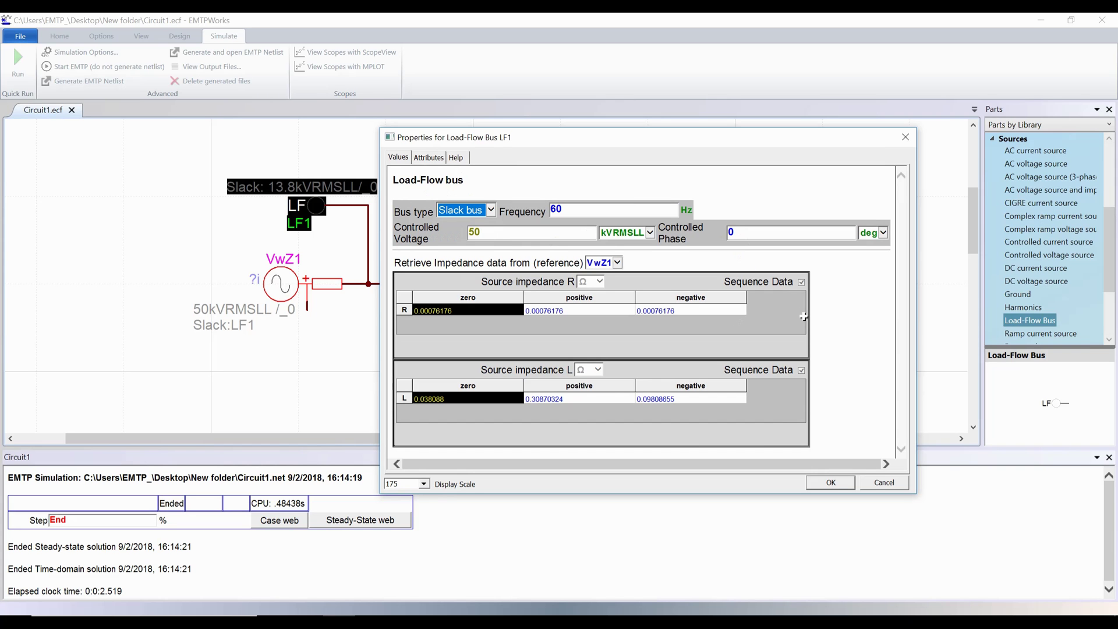
click(833, 483)
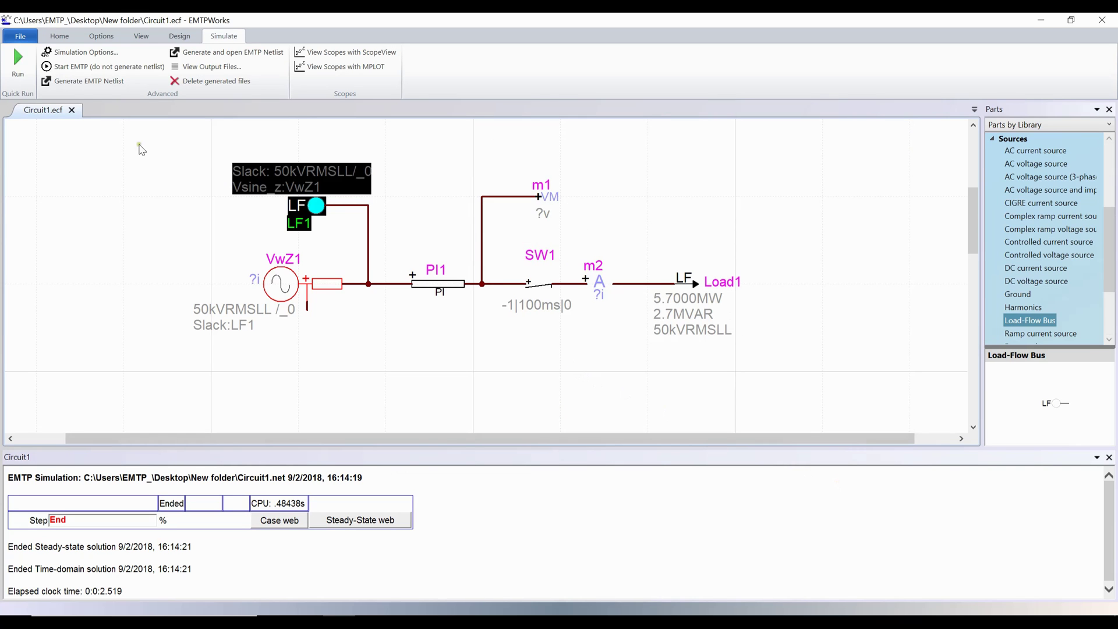
Step: Enable Find Load-Flow solution in Simulation Options, run the simulation, then deselect LF1
click(74, 54)
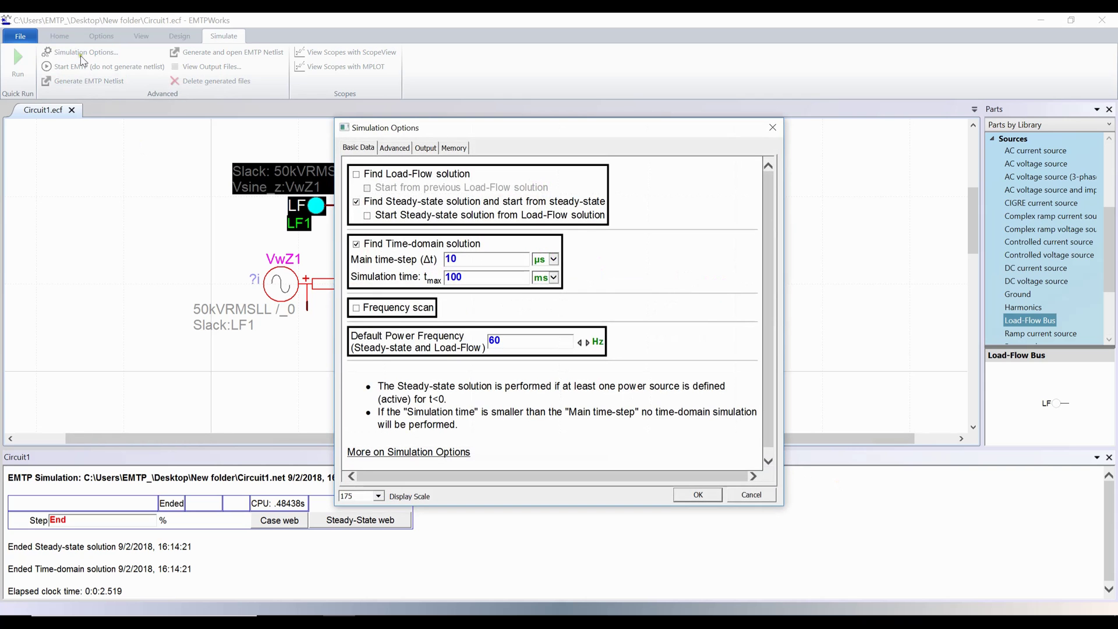
click(356, 174)
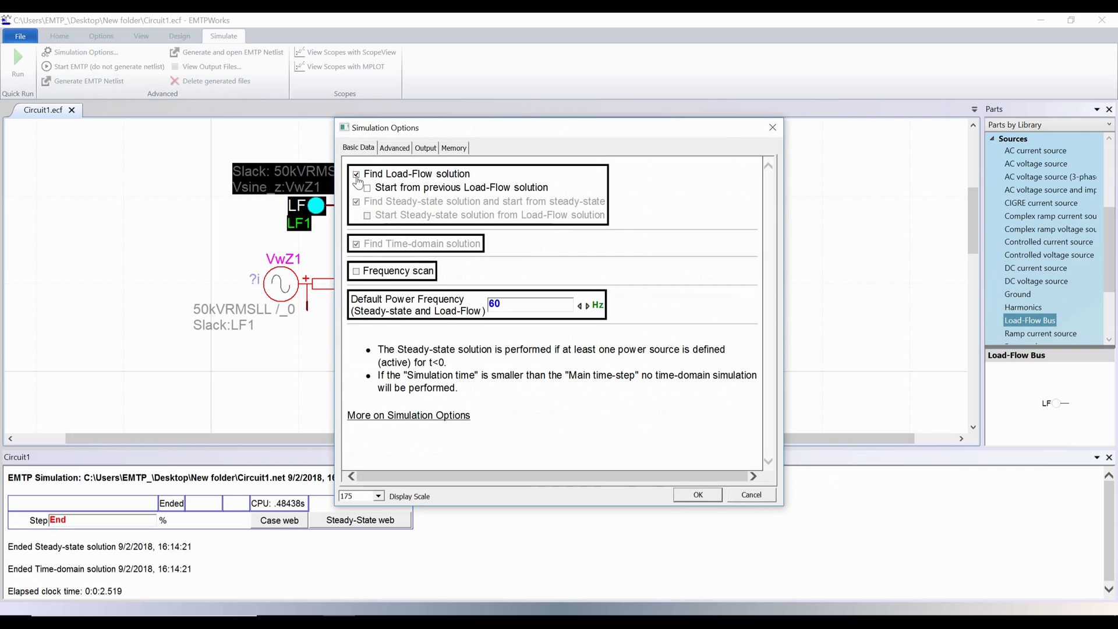
click(690, 495)
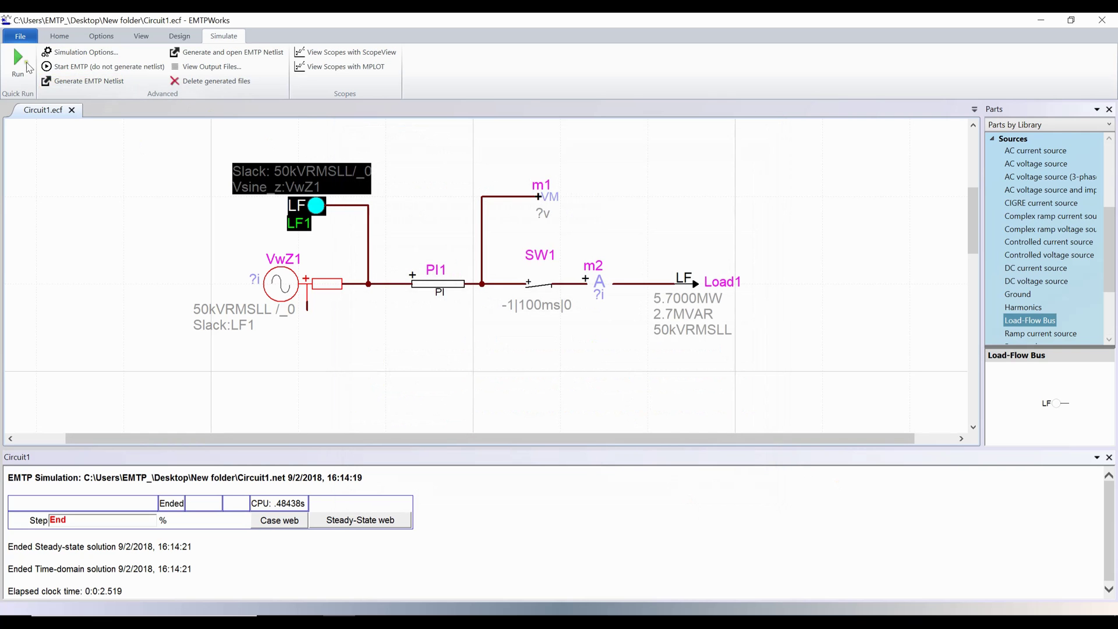
click(23, 64)
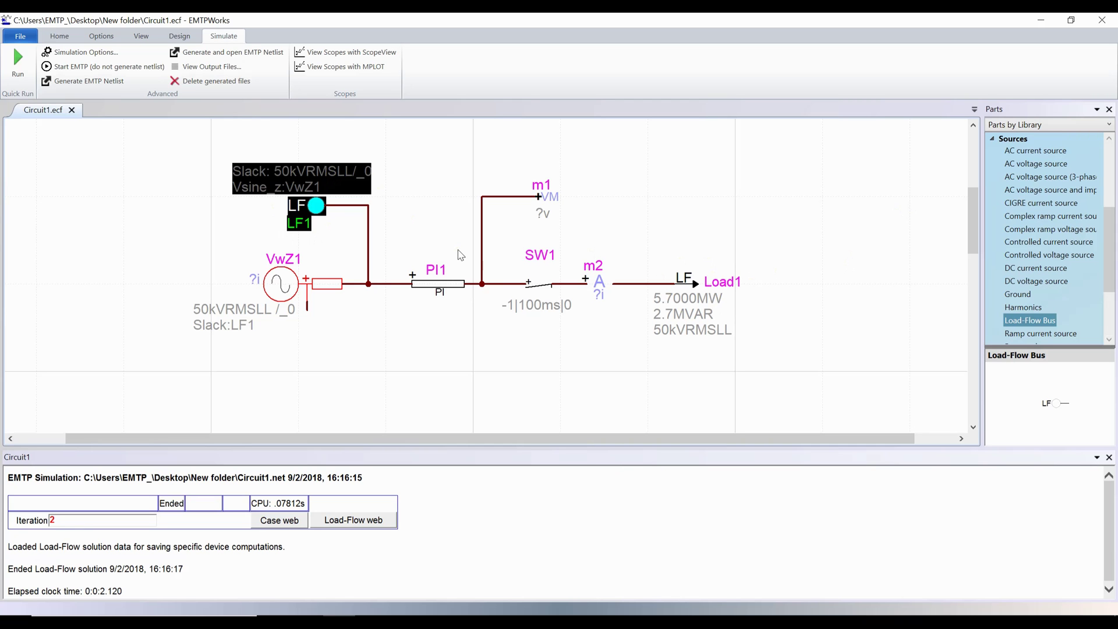
click(460, 255)
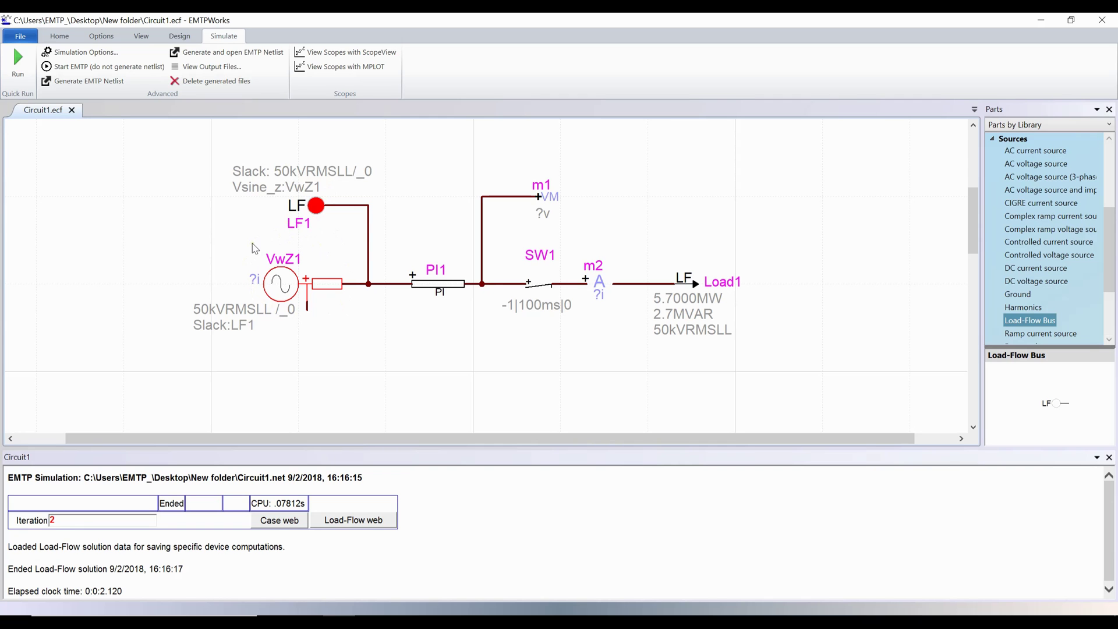
Step: Drag a Load-Flow block from Options onto the canvas and view its 60Hz, 1e-3 tolerance settings
click(993, 138)
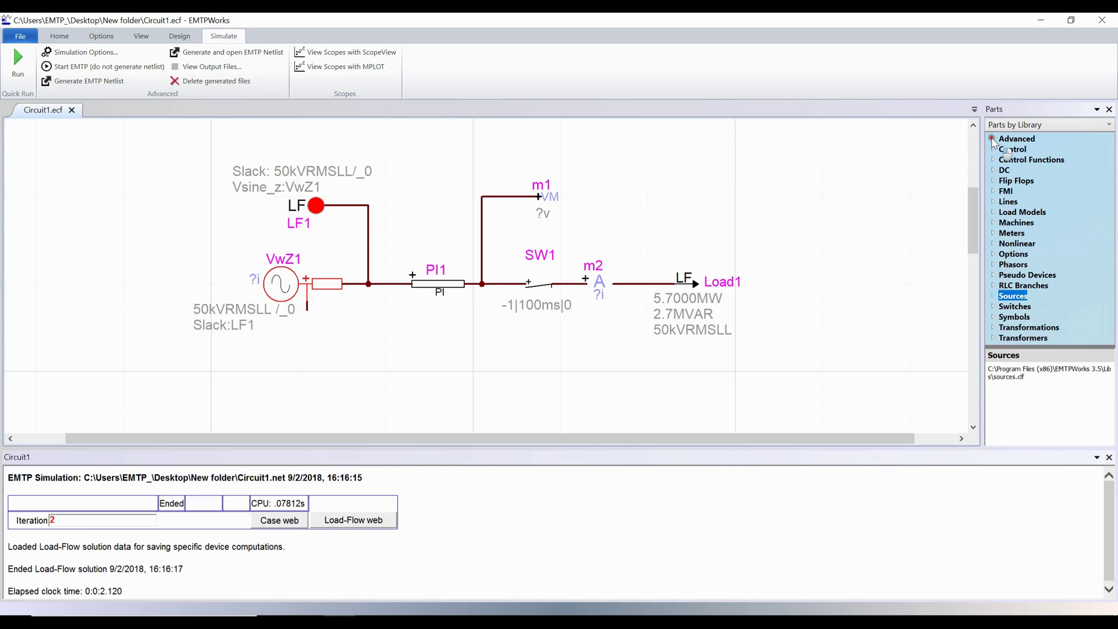
click(993, 255)
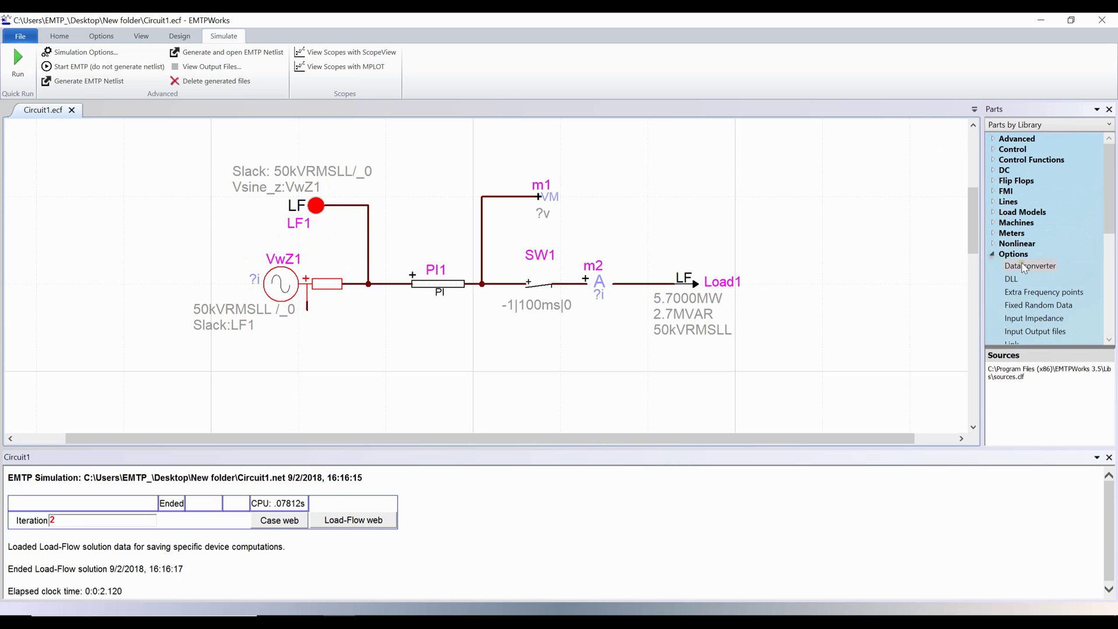
scroll(1025, 268, down, 2)
scroll(1025, 268, down, 1)
drag(1023, 263, 850, 195)
double_click(849, 194)
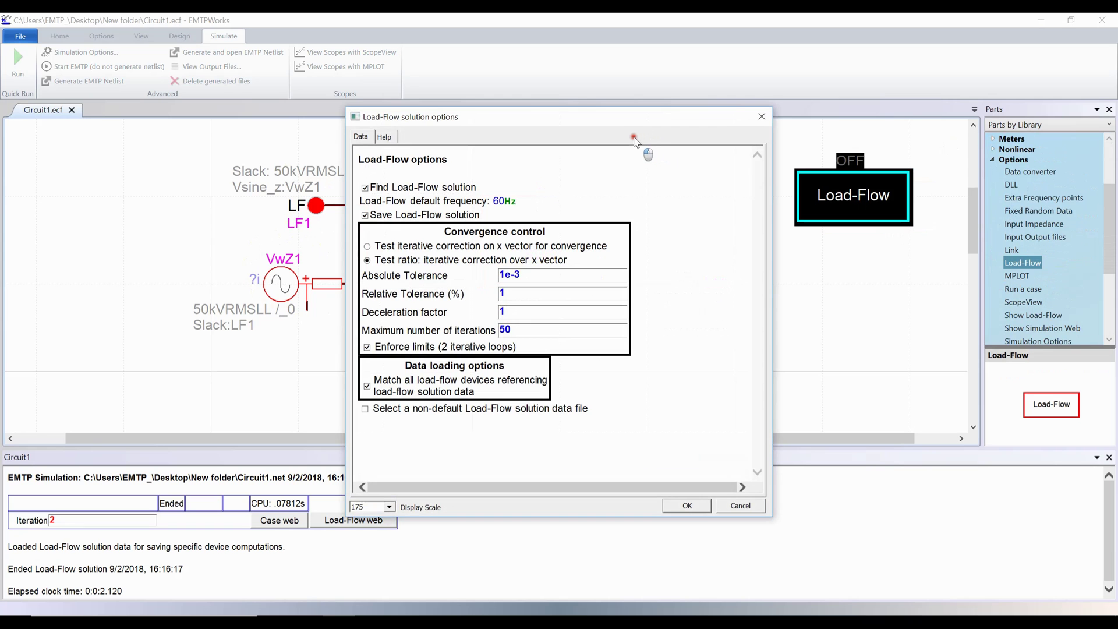
Step: Uncheck Find Load-Flow solution and check Start Steady-state solution from Load-Flow solution
click(760, 117)
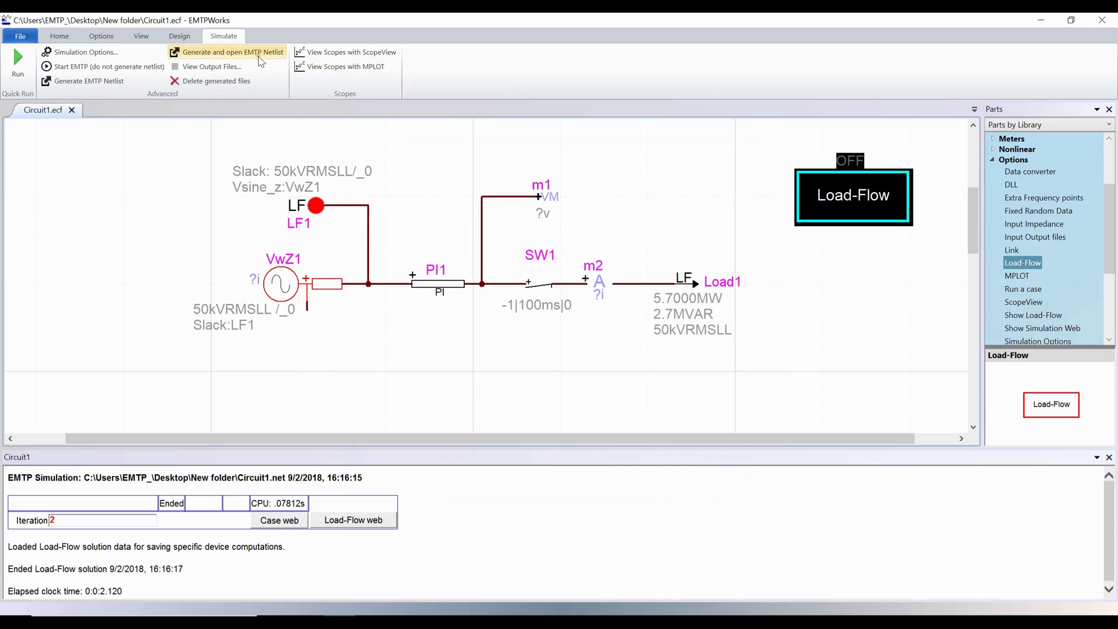
click(110, 55)
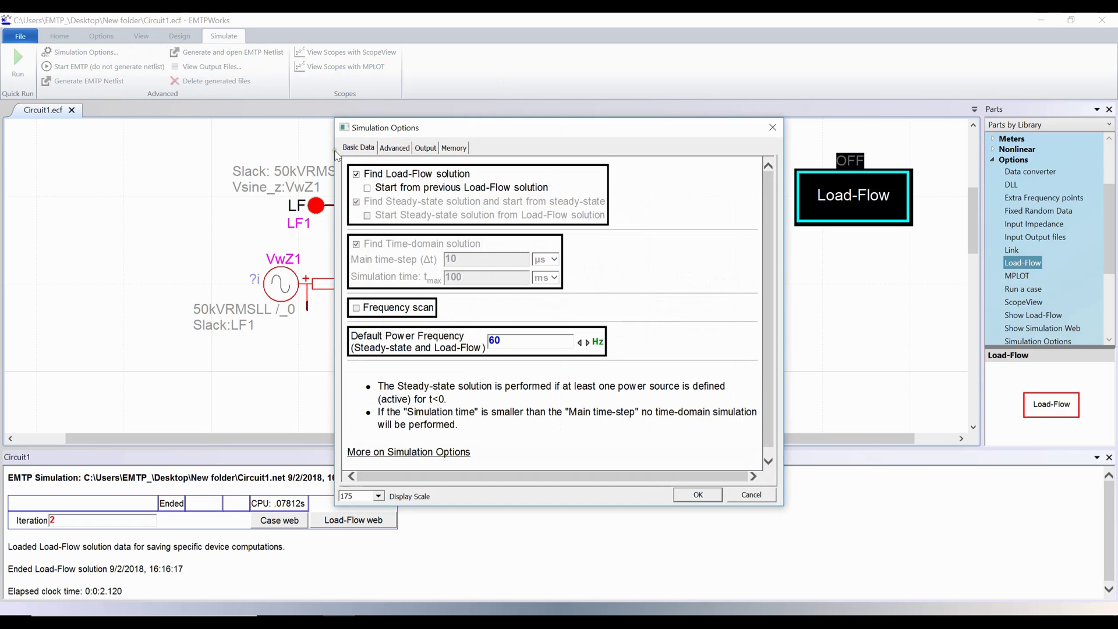
click(357, 175)
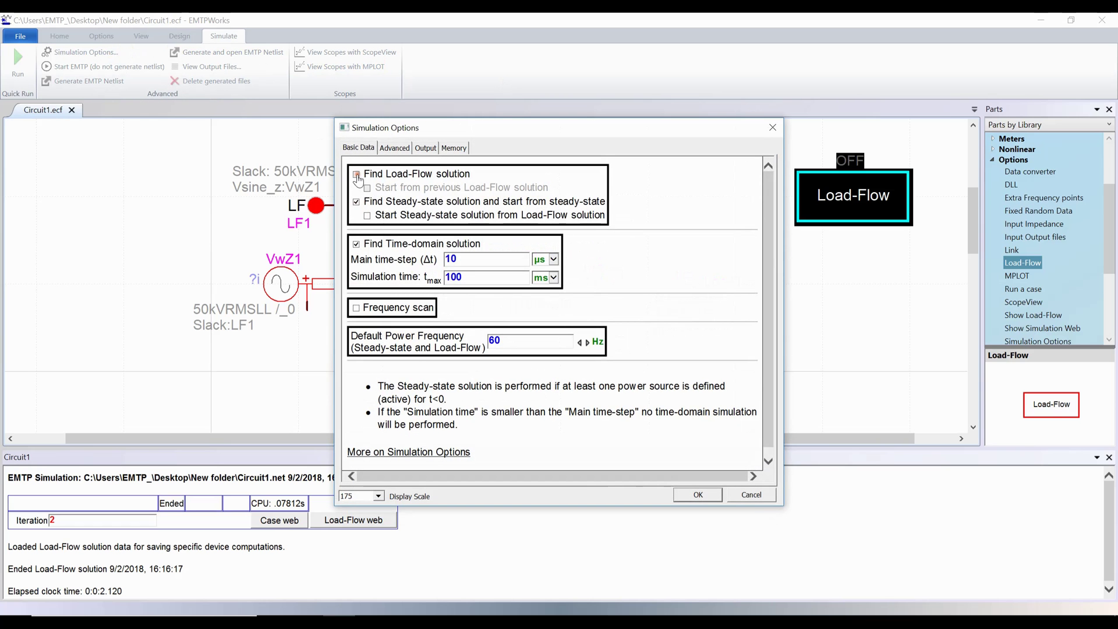
click(367, 216)
click(696, 495)
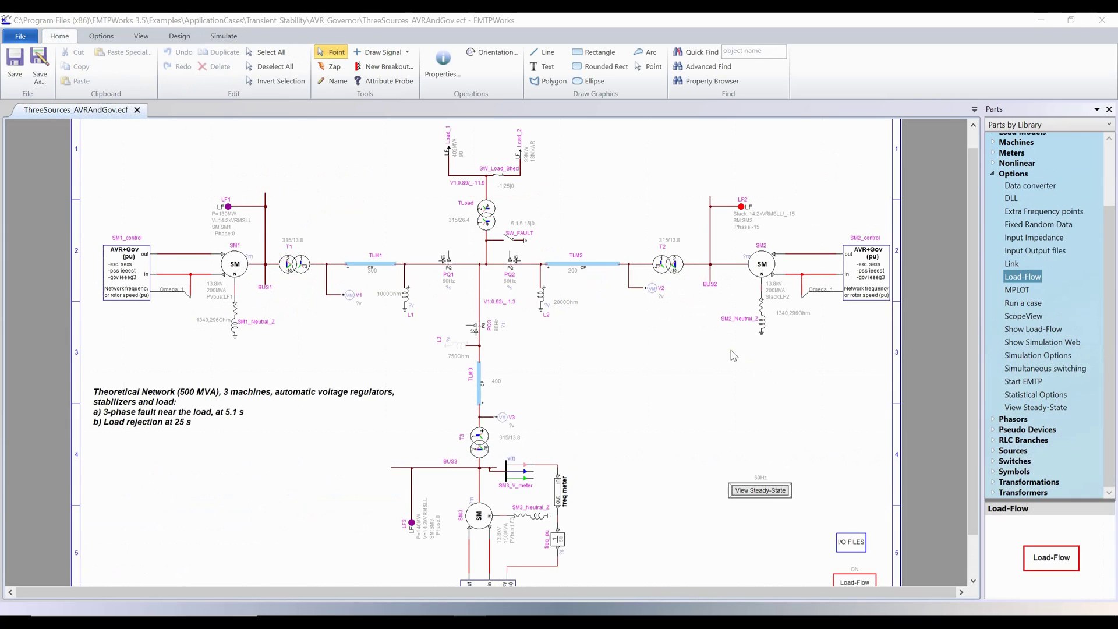
Step: Identify the three machines SM1, SM2 and SM3 in the ThreeSources_AVRAndGov example
click(236, 269)
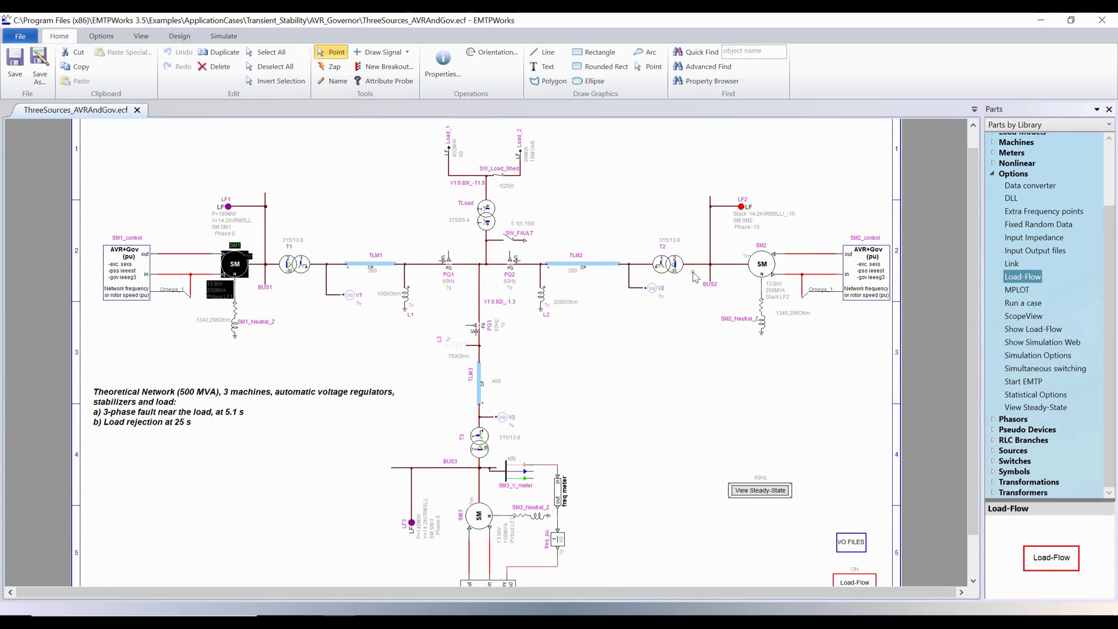
click(765, 267)
click(493, 517)
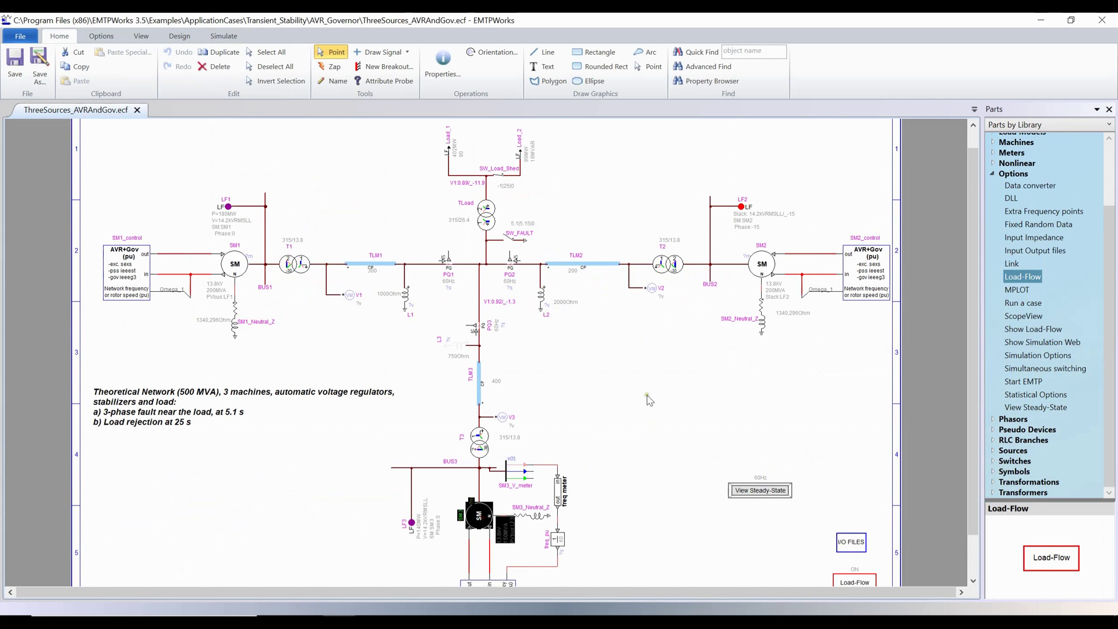
click(691, 357)
scroll(717, 322, up, 1)
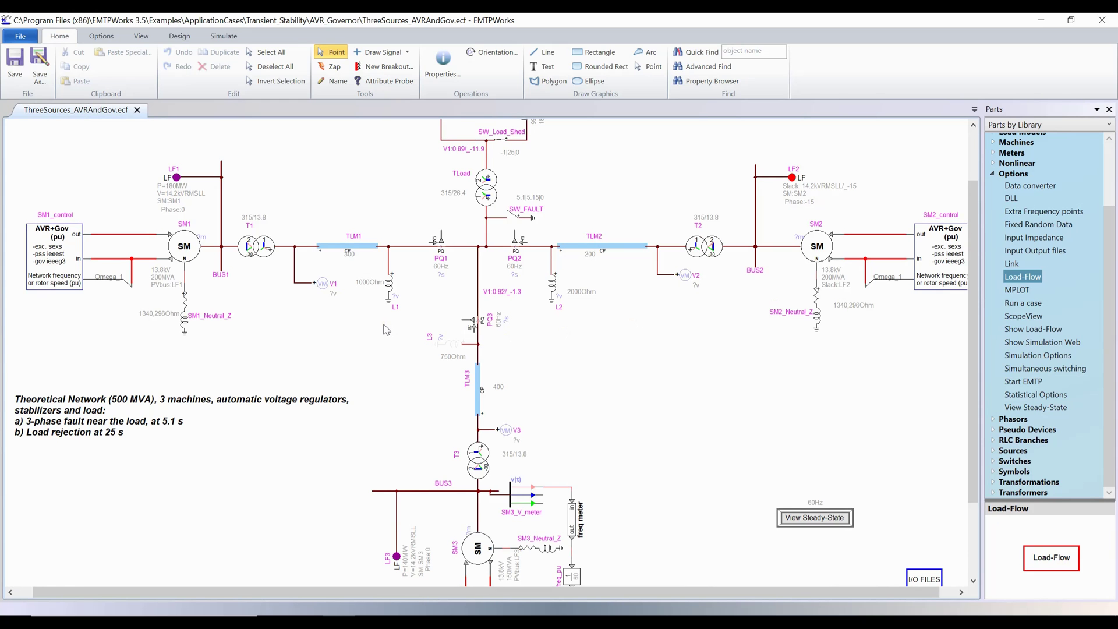
Step: Set machine SM1's load-flow solution device to PVbus:LF1
double_click(184, 245)
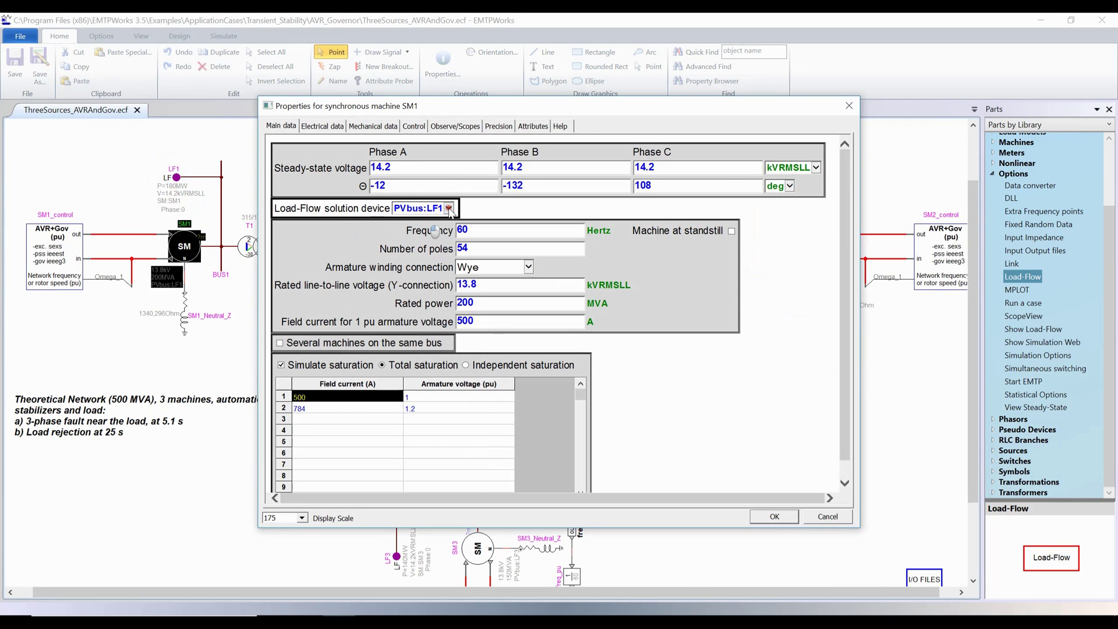
click(449, 208)
click(443, 220)
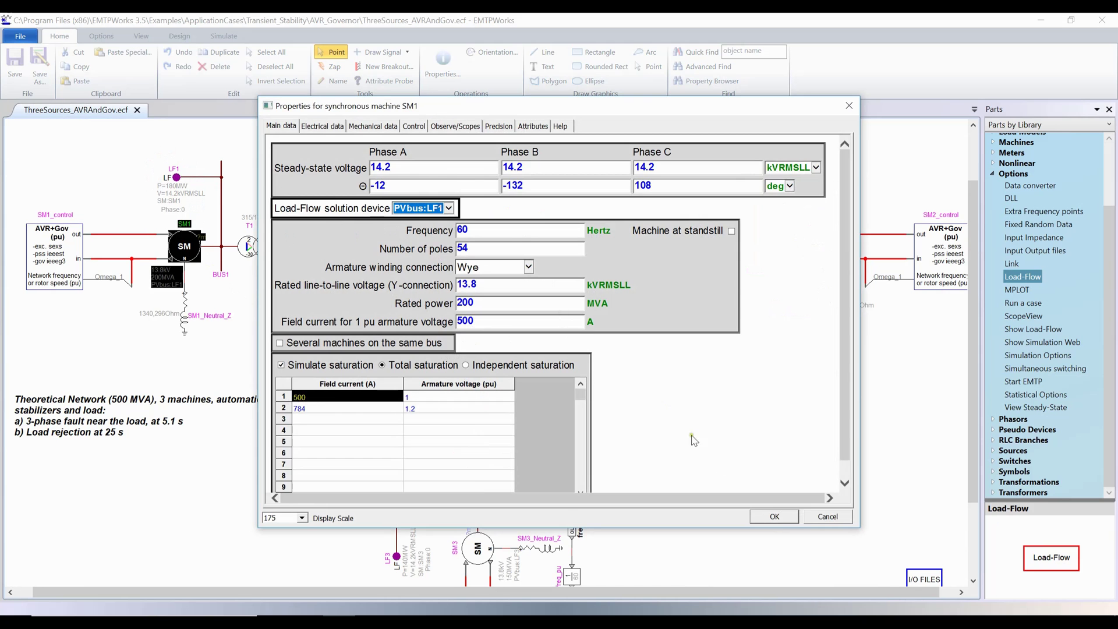
click(775, 517)
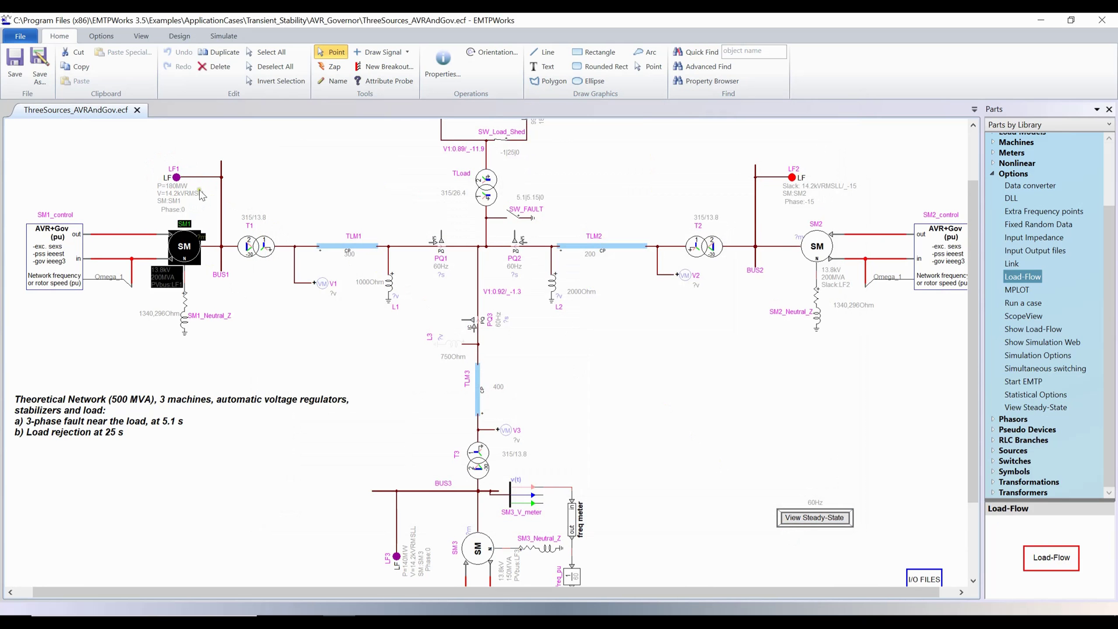
Step: Make LF1 a PV control bus with SM1 as its impedance reference
double_click(182, 187)
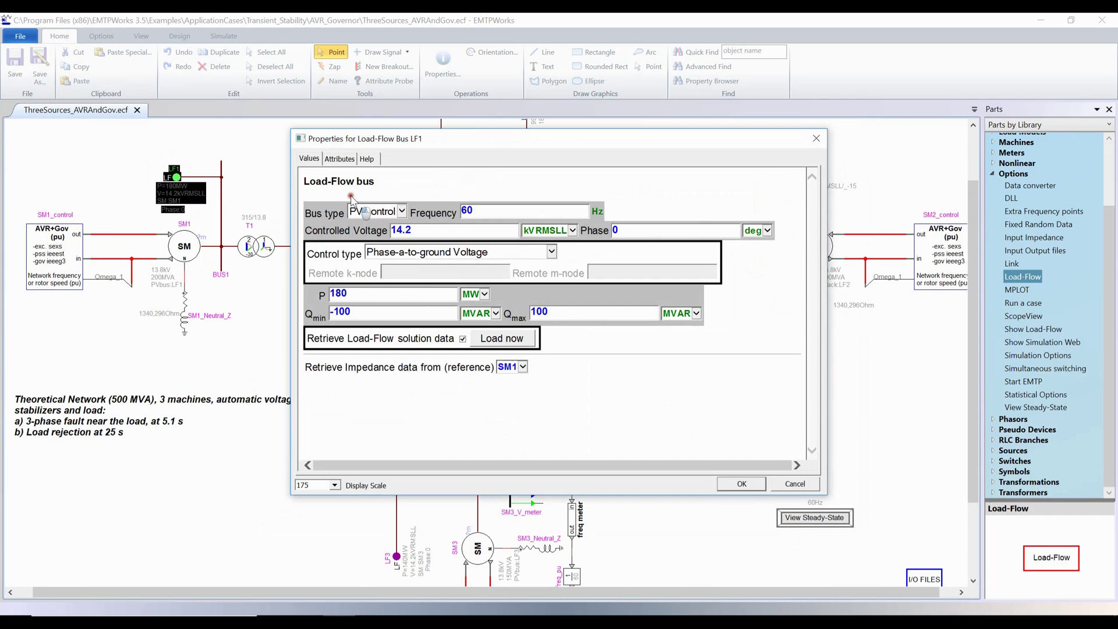
click(367, 212)
click(370, 213)
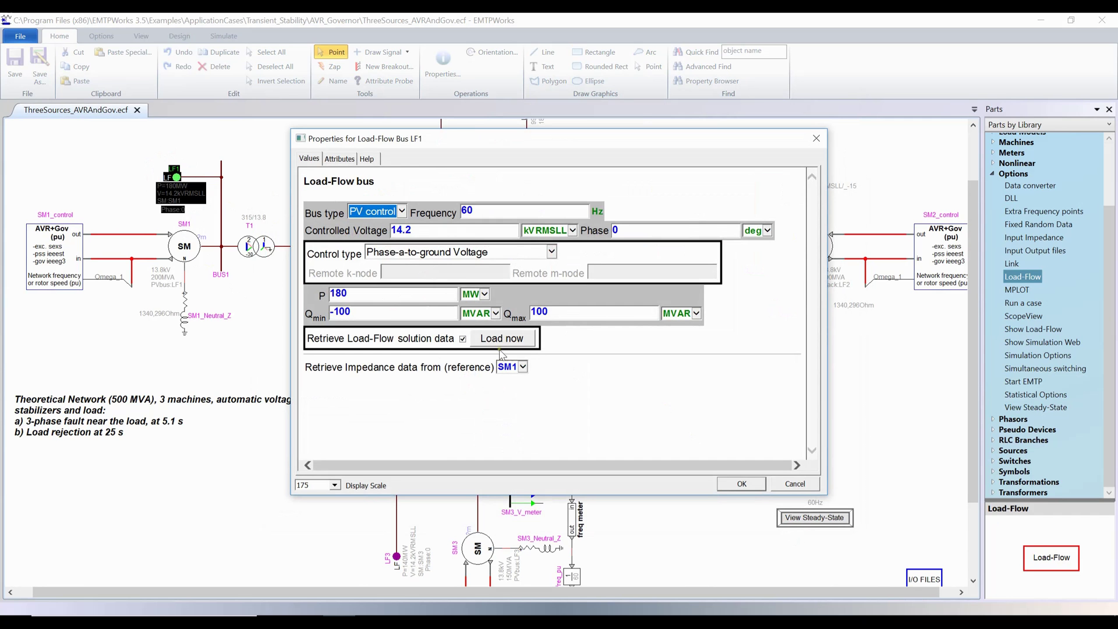
click(524, 367)
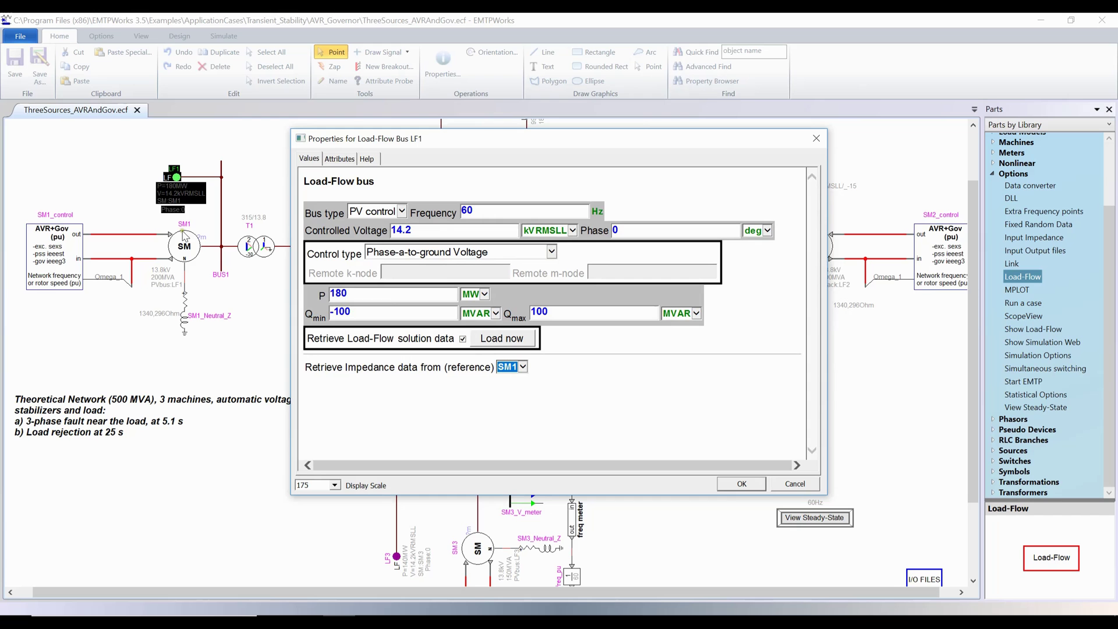
Step: Confirm LF1's 14.2 kV voltage, 180 MW power, -100 to 100 MVAR limits and 0 phase
click(420, 233)
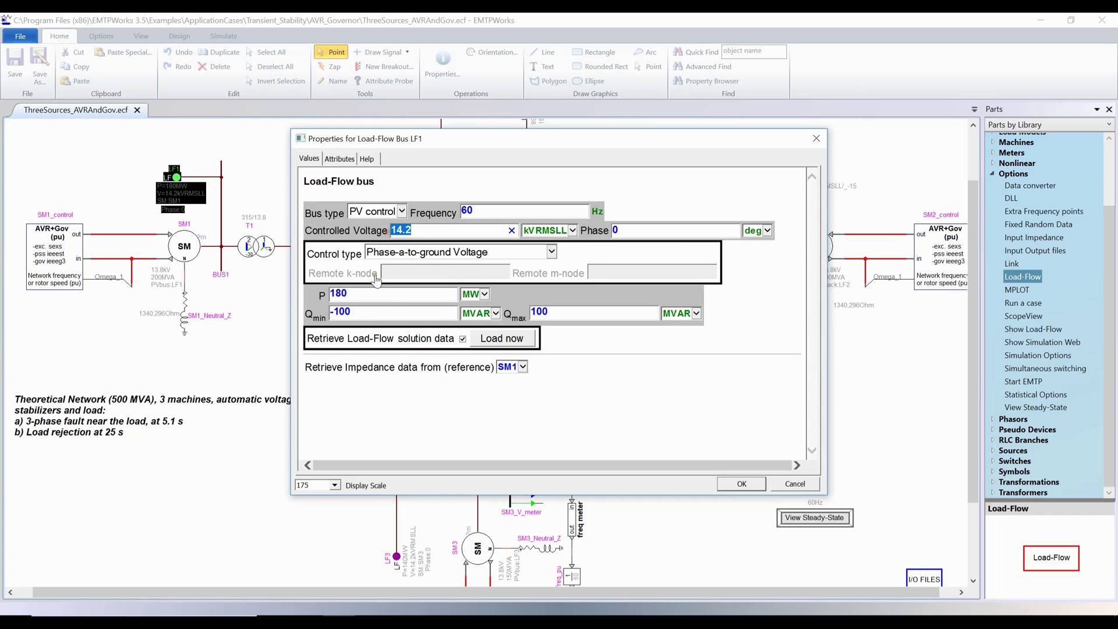
click(309, 294)
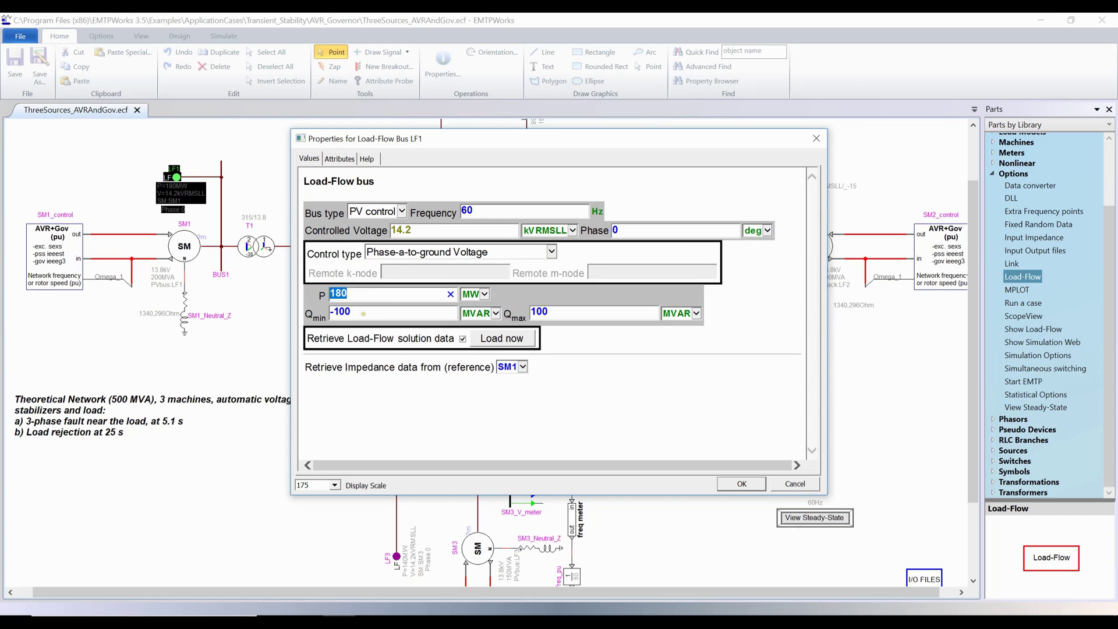
click(367, 322)
click(520, 311)
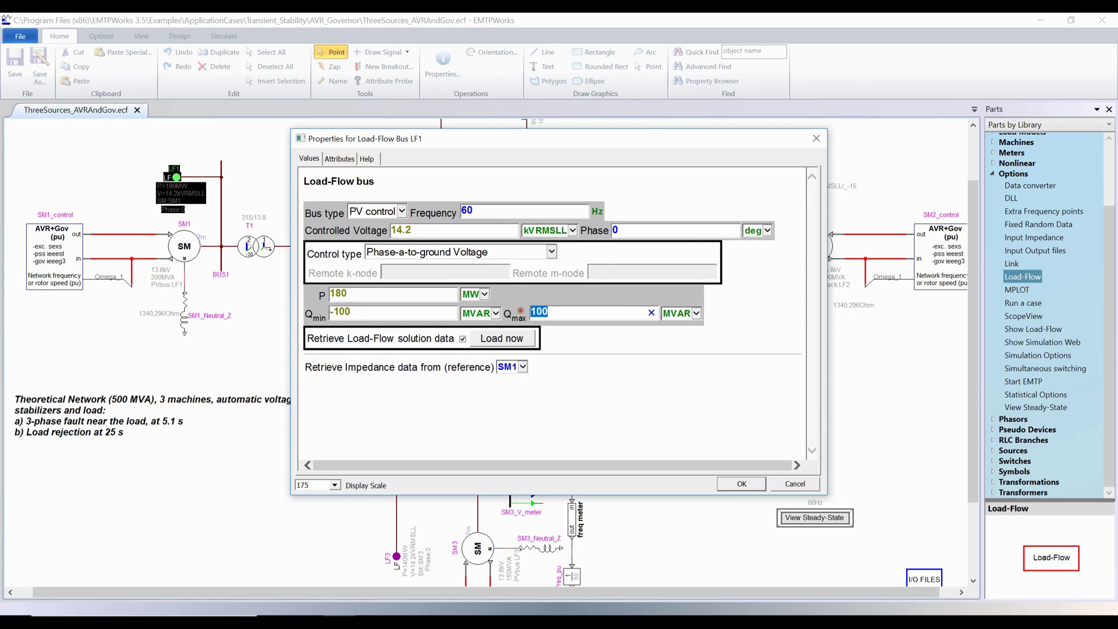
click(563, 341)
drag(500, 148, 477, 284)
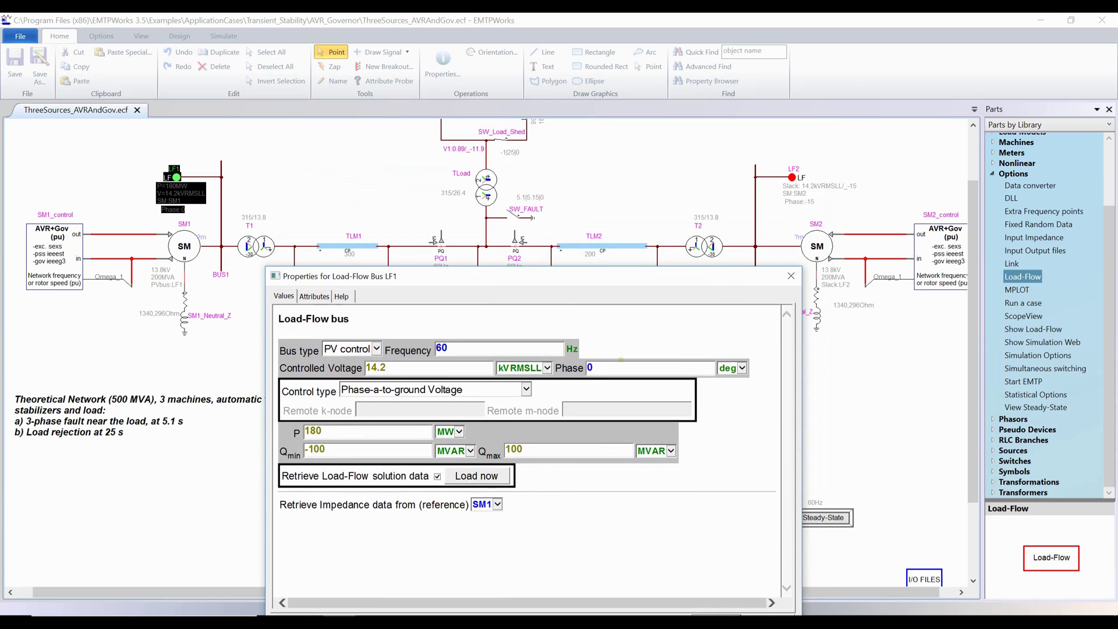
click(570, 369)
click(622, 374)
drag(521, 279, 515, 165)
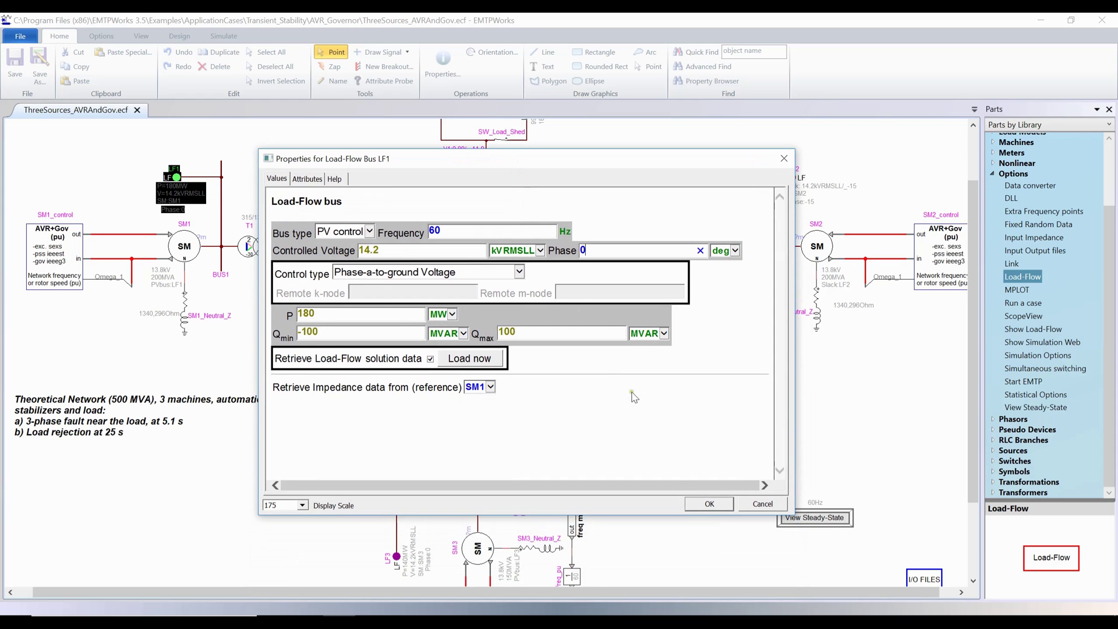
click(711, 506)
double_click(796, 193)
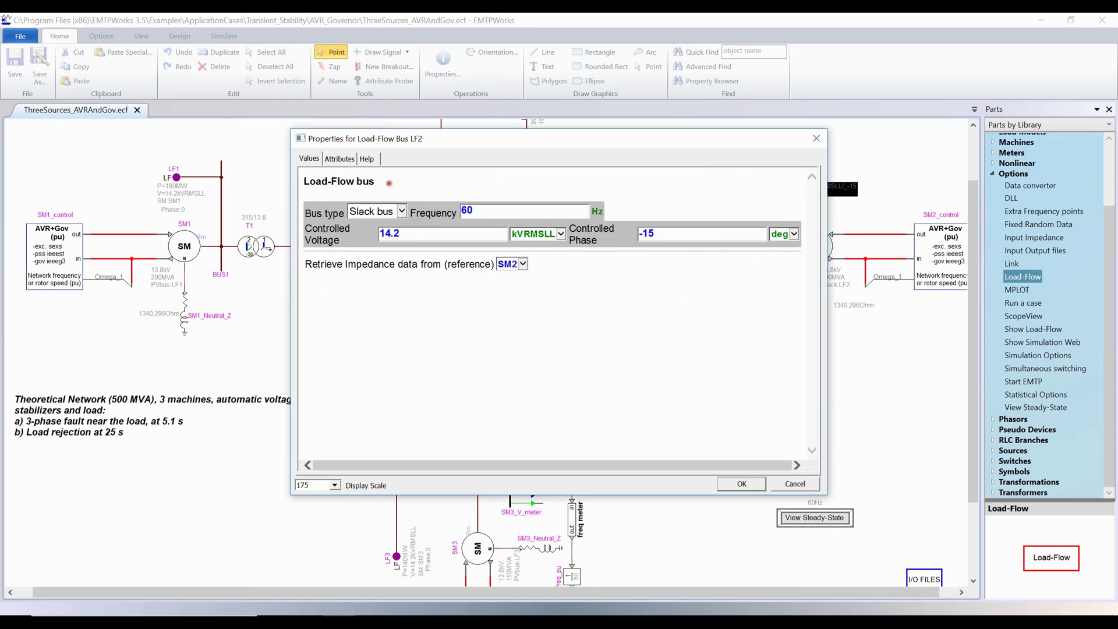
click(743, 484)
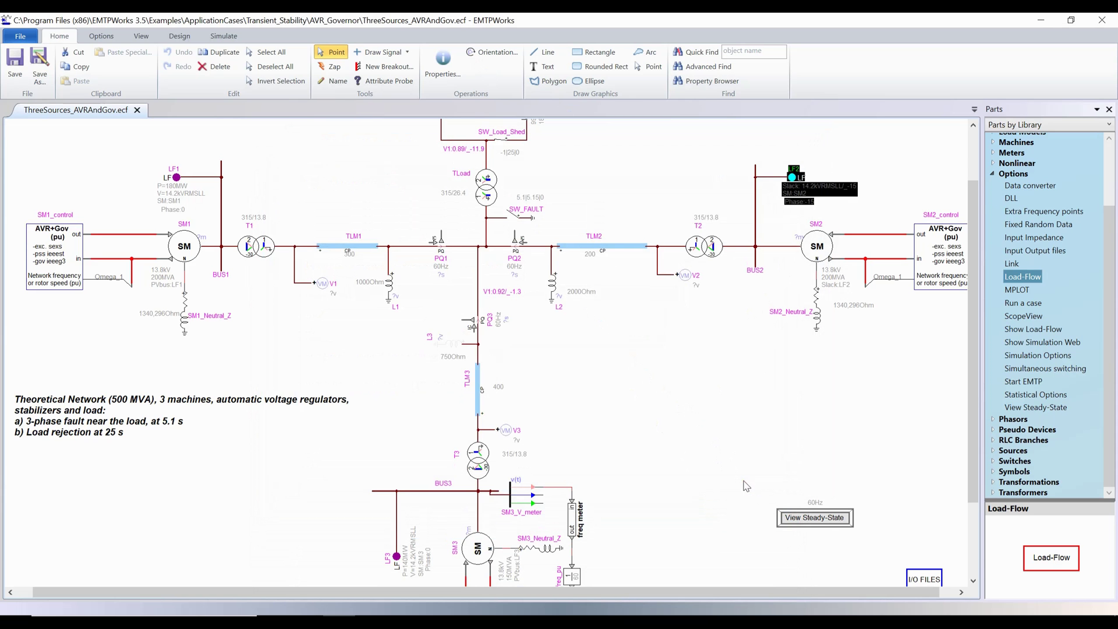
Step: Verify in Simulation Options that Find Load-Flow solution is checked, then close the options
click(223, 36)
click(88, 53)
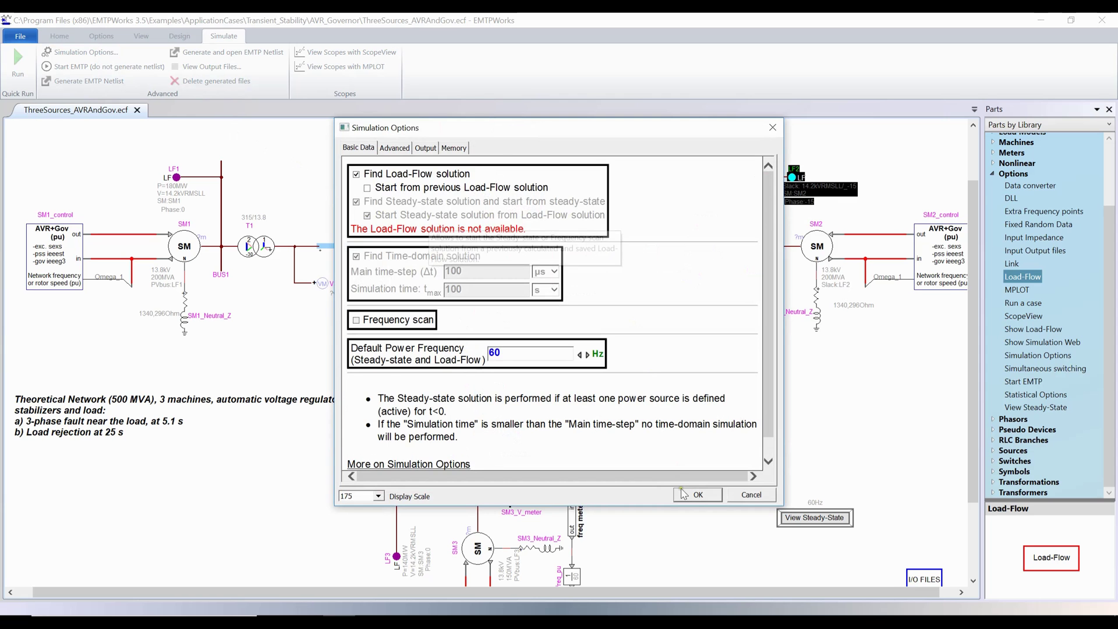
click(697, 495)
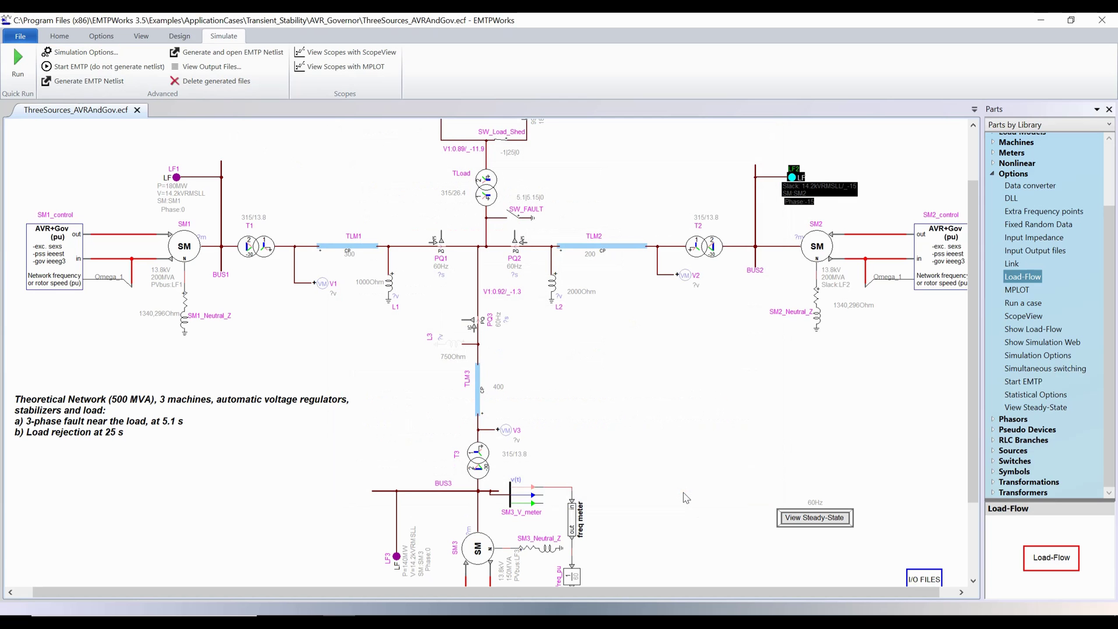
click(152, 262)
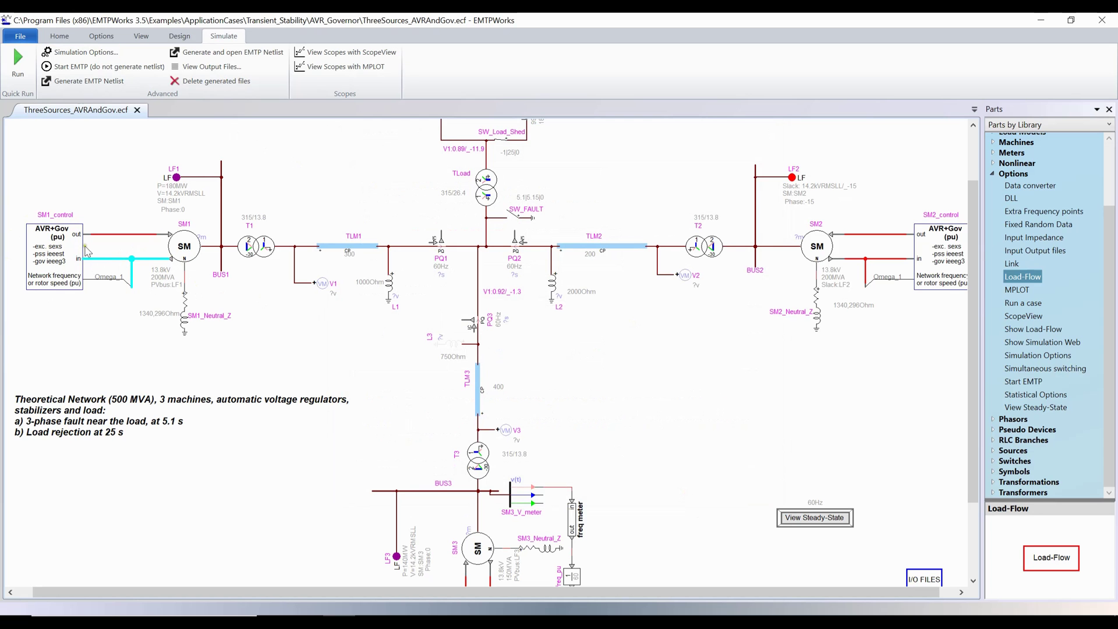
click(273, 344)
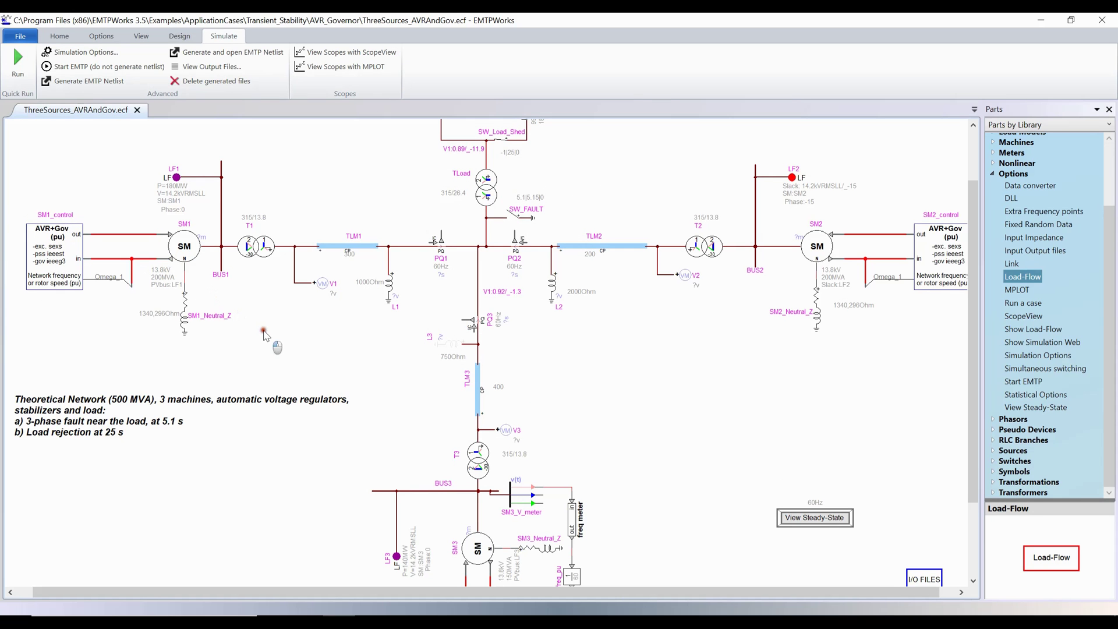